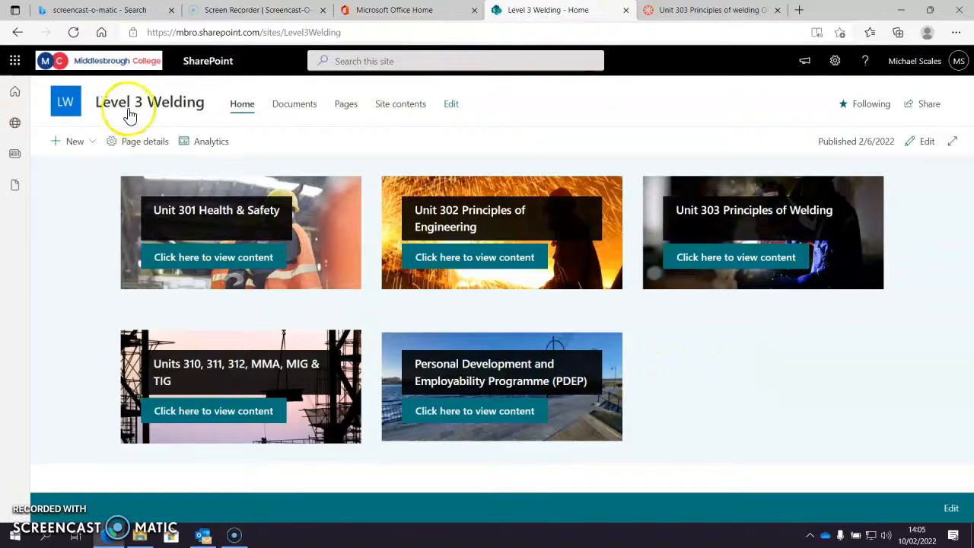
- Browse the weekly lesson tiles on the Unit 302 Principles of Engineering page and return to the Level 3 Welding home page
{"action": "left_click", "coordinate": [65, 101]}
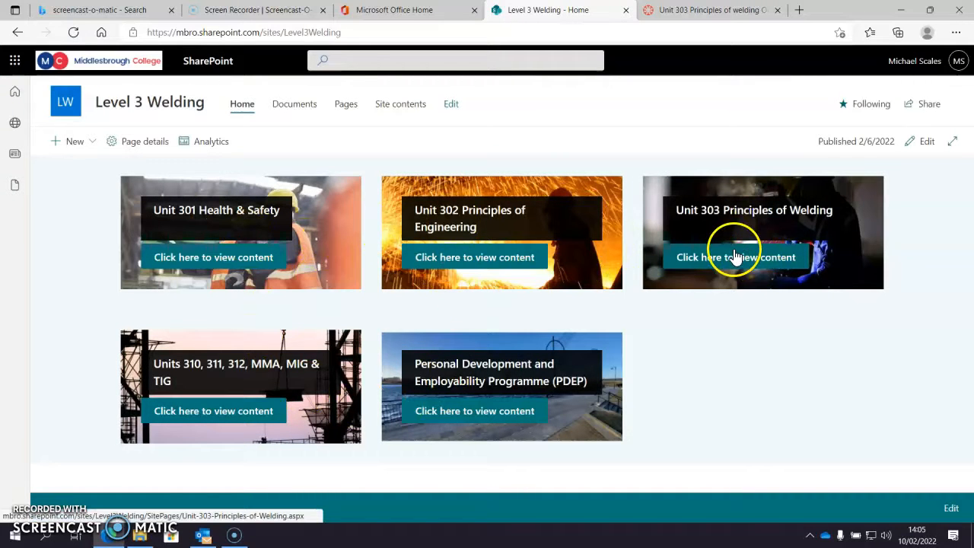
{"action": "left_click", "coordinate": [466, 257]}
{"action": "scroll", "coordinate": [533, 277], "scroll_direction": "down", "scroll_amount": 15}
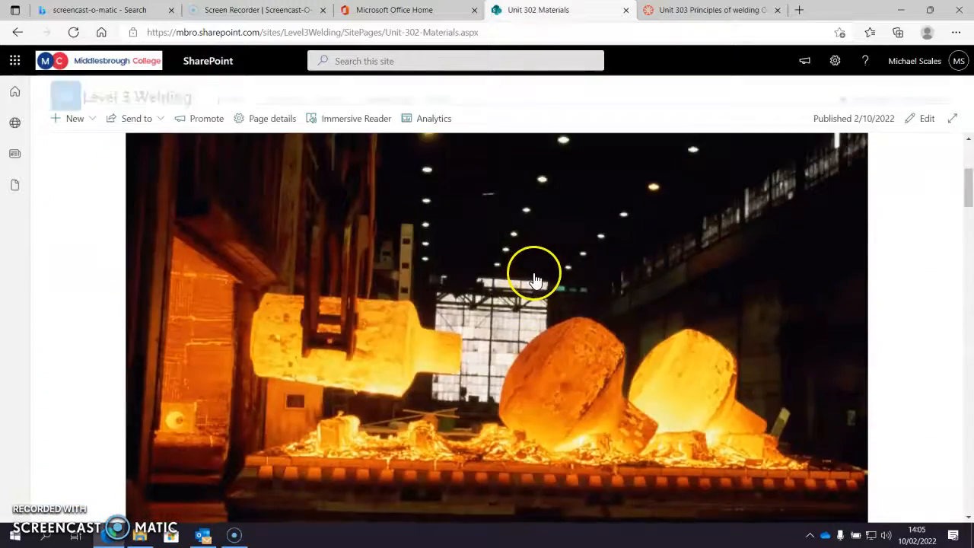
{"action": "scroll", "coordinate": [495, 275], "scroll_direction": "down", "scroll_amount": 3}
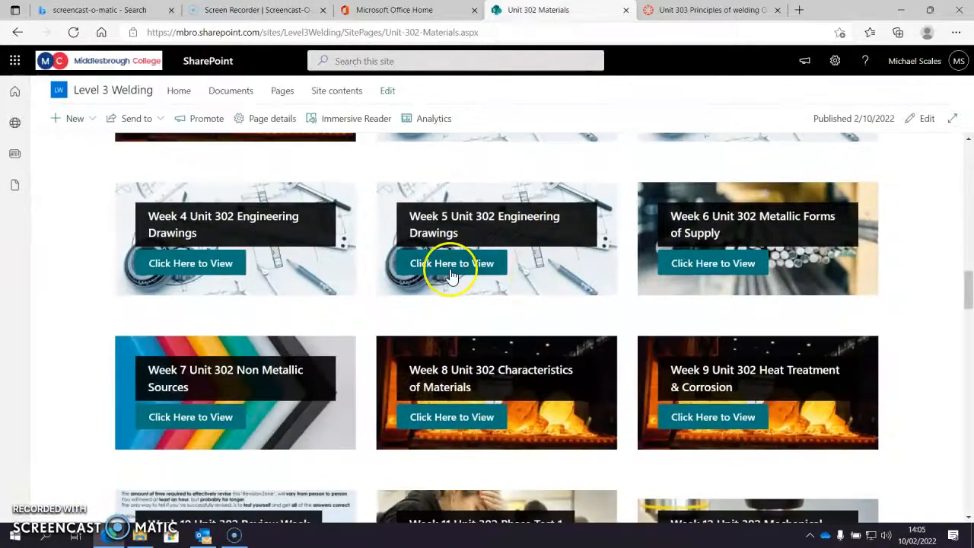
{"action": "scroll", "coordinate": [613, 346], "scroll_direction": "down", "scroll_amount": 7}
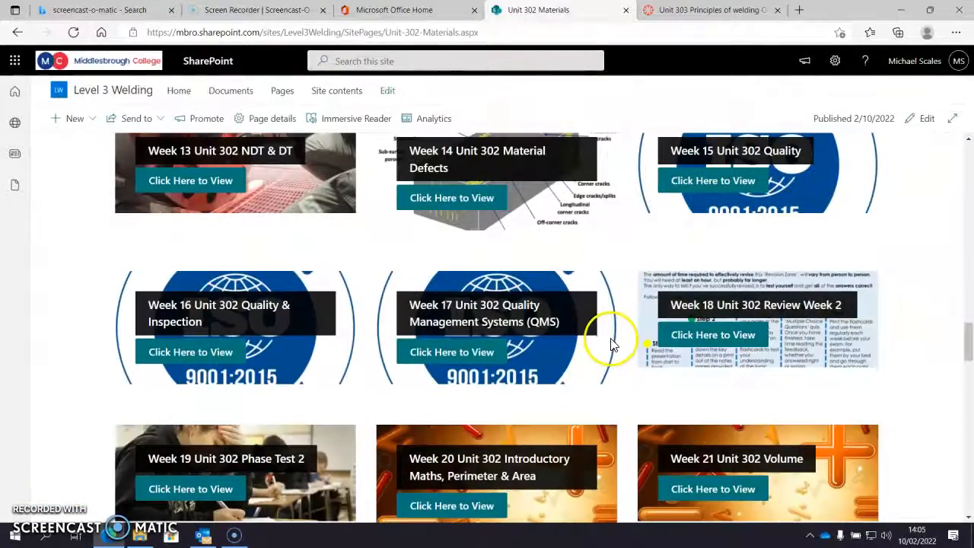
{"action": "scroll", "coordinate": [468, 294], "scroll_direction": "up", "scroll_amount": 20}
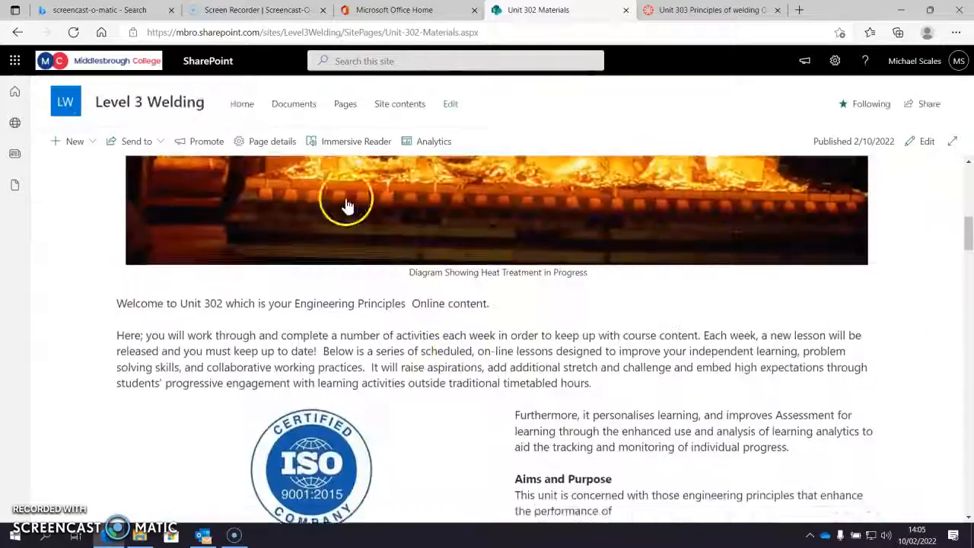
{"action": "left_click", "coordinate": [186, 107]}
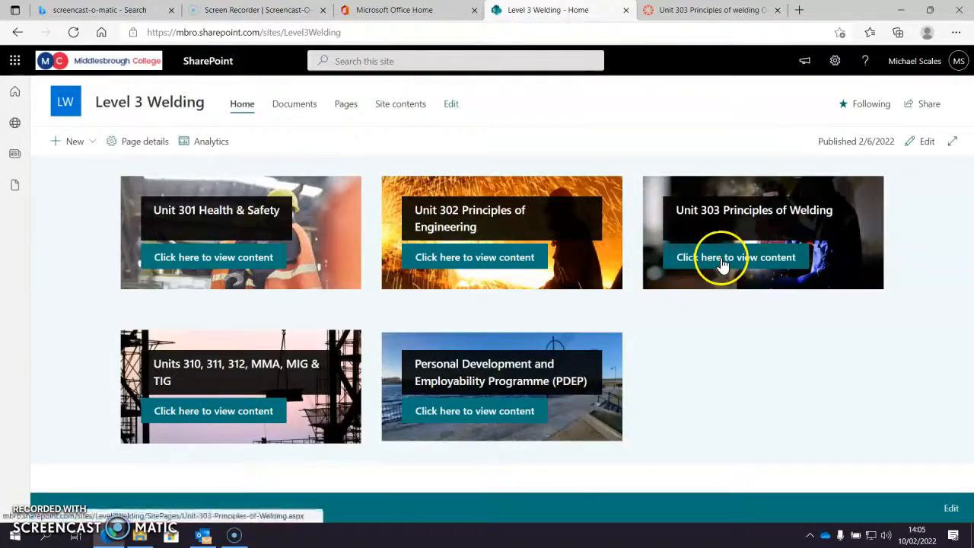
- Open the Unit 303 Principles of Welding page and review its introduction, aims, learning outcomes and assessment
{"action": "left_click", "coordinate": [722, 260]}
{"action": "scroll", "coordinate": [711, 271], "scroll_direction": "down", "scroll_amount": 2}
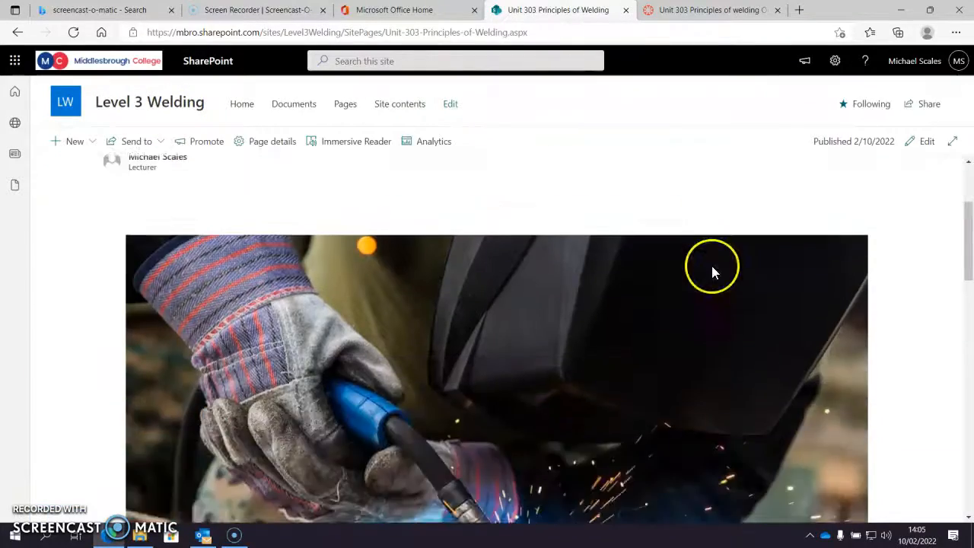
{"action": "scroll", "coordinate": [714, 268], "scroll_direction": "down", "scroll_amount": 6}
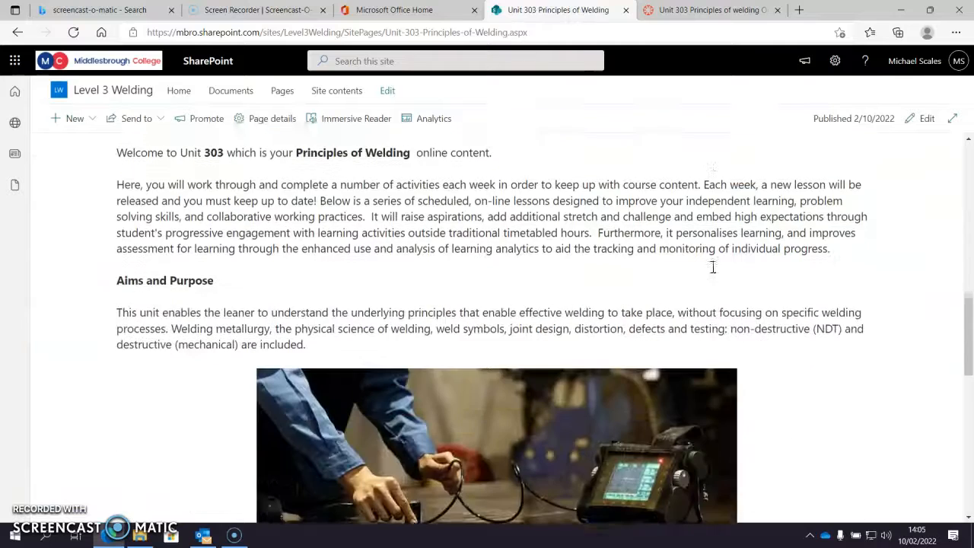
{"action": "scroll", "coordinate": [714, 268], "scroll_direction": "down", "scroll_amount": 2}
{"action": "left_click", "coordinate": [737, 260]}
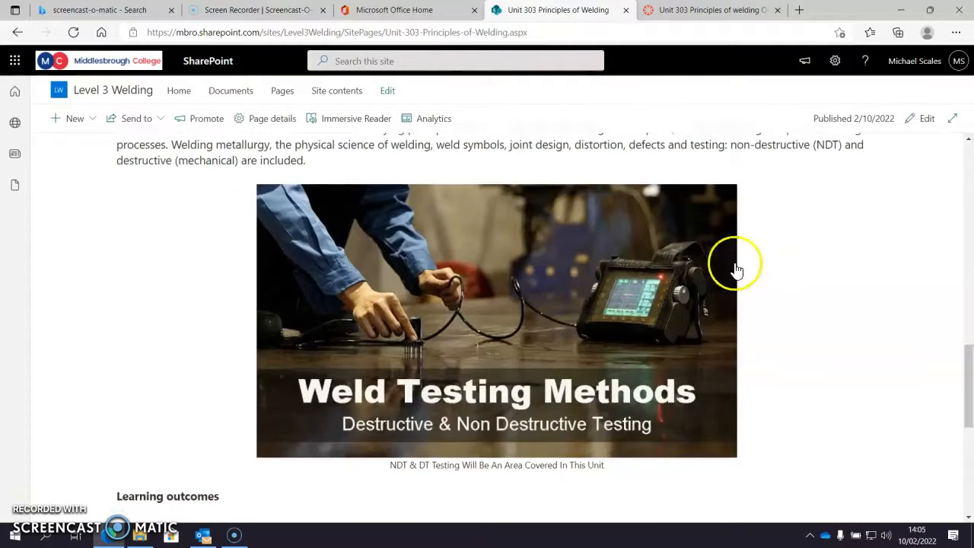
{"action": "scroll", "coordinate": [776, 259], "scroll_direction": "down", "scroll_amount": 3}
{"action": "left_click", "coordinate": [777, 258]}
{"action": "scroll", "coordinate": [777, 258], "scroll_direction": "down", "scroll_amount": 1}
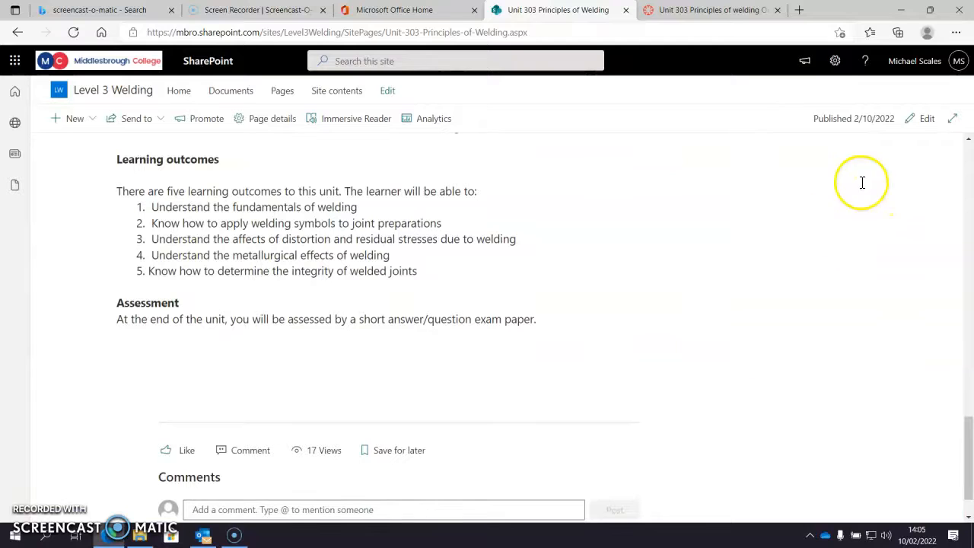
- Put the Unit 303 page into edit mode and add a three-column section directly below the Assessment text
{"action": "left_click", "coordinate": [923, 121]}
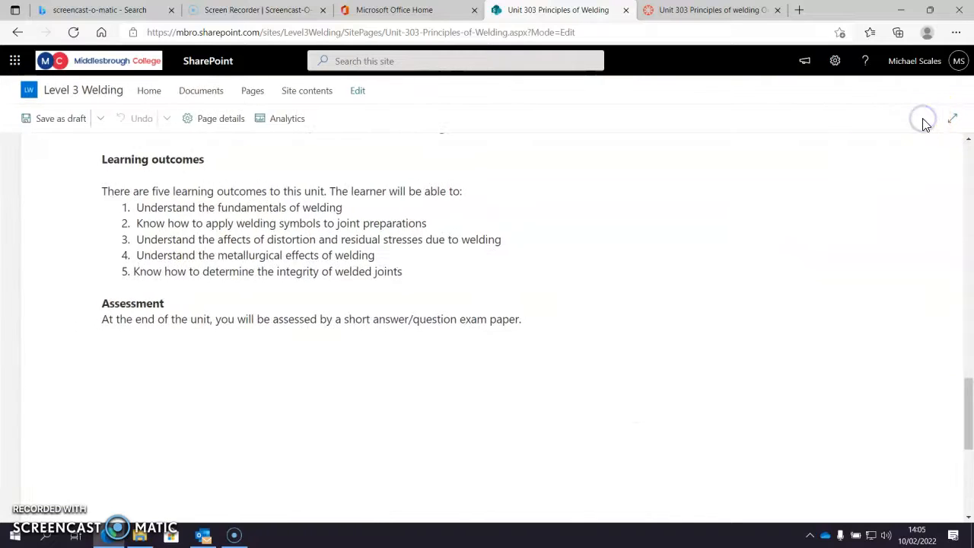
{"action": "scroll", "coordinate": [551, 314], "scroll_direction": "down", "scroll_amount": 20}
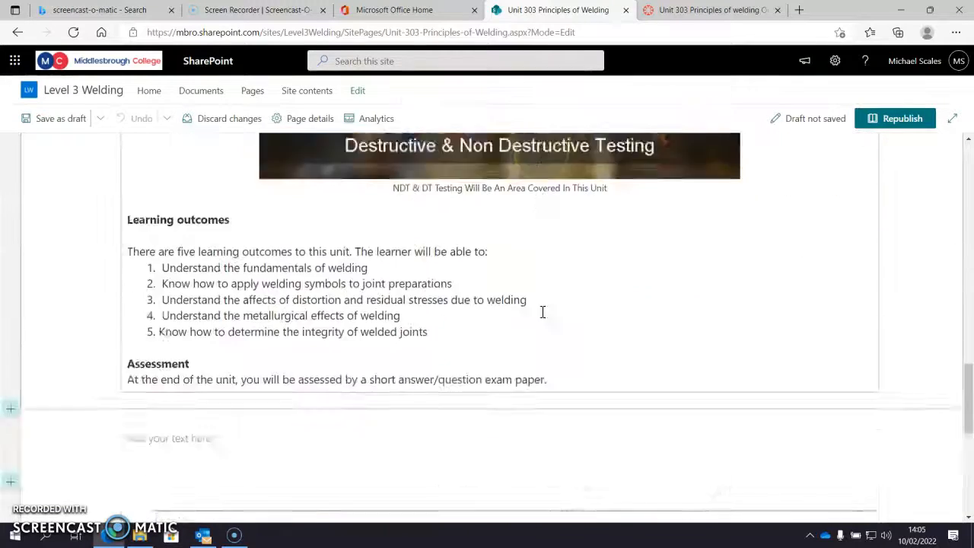
{"action": "scroll", "coordinate": [543, 311], "scroll_direction": "down", "scroll_amount": 2}
{"action": "left_click", "coordinate": [531, 298]}
{"action": "left_click", "coordinate": [42, 286]}
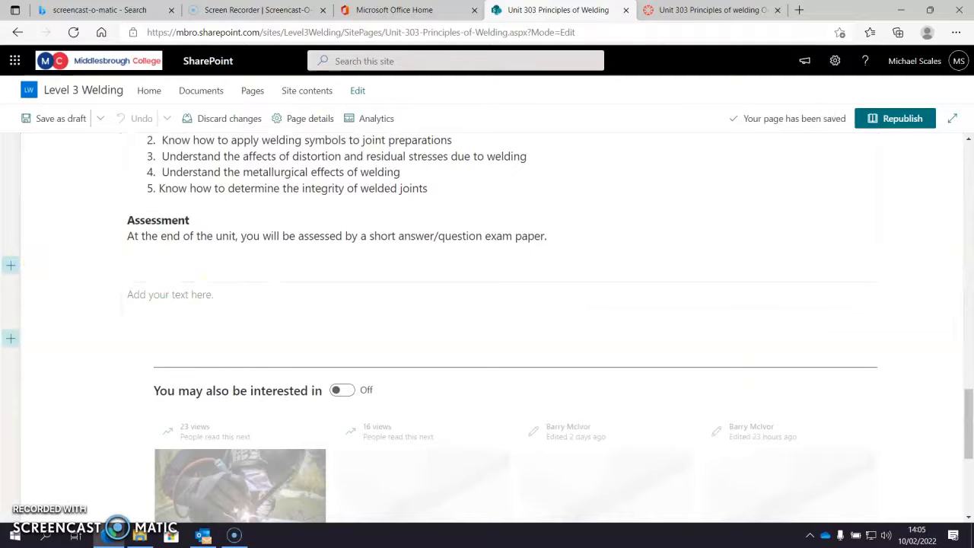
{"action": "left_click", "coordinate": [10, 268]}
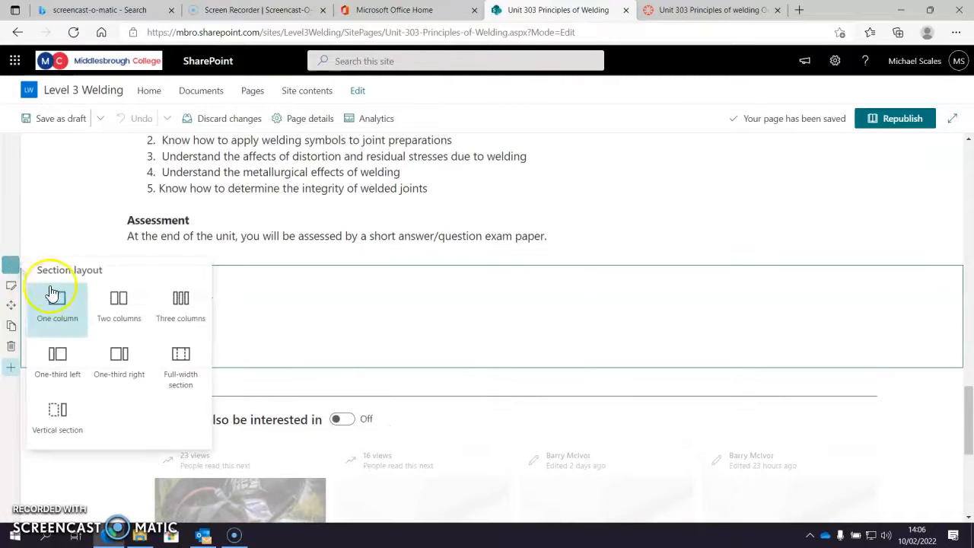
{"action": "left_click", "coordinate": [177, 308]}
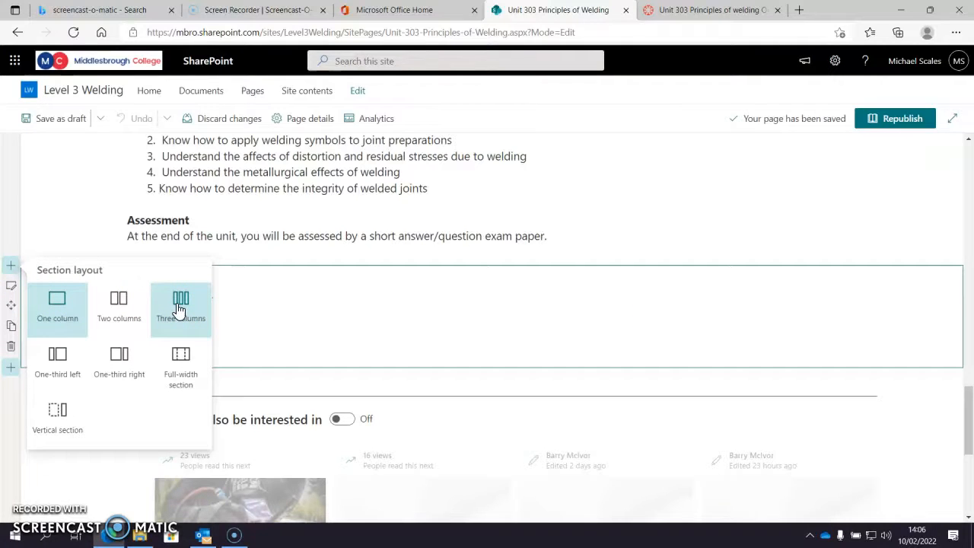
{"action": "left_click", "coordinate": [179, 309]}
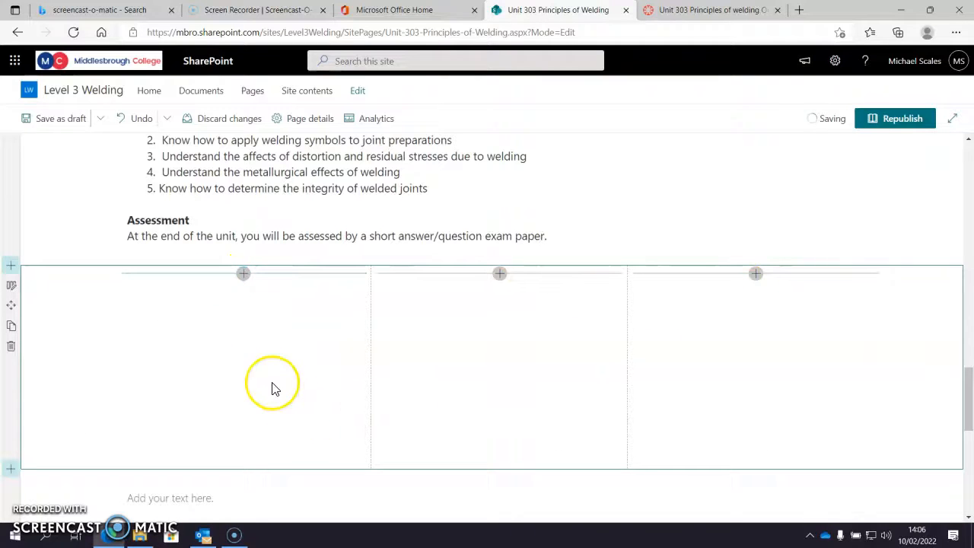
- Add a Call to action web part in the new section's first column with the text "Week 1 Unit 303 Introduction"
{"action": "left_click", "coordinate": [244, 279]}
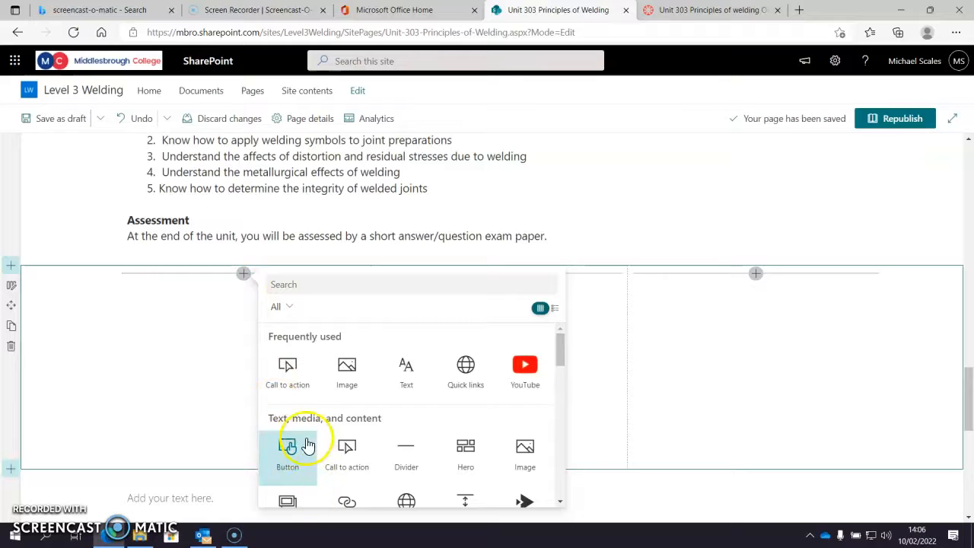
{"action": "left_click", "coordinate": [288, 372]}
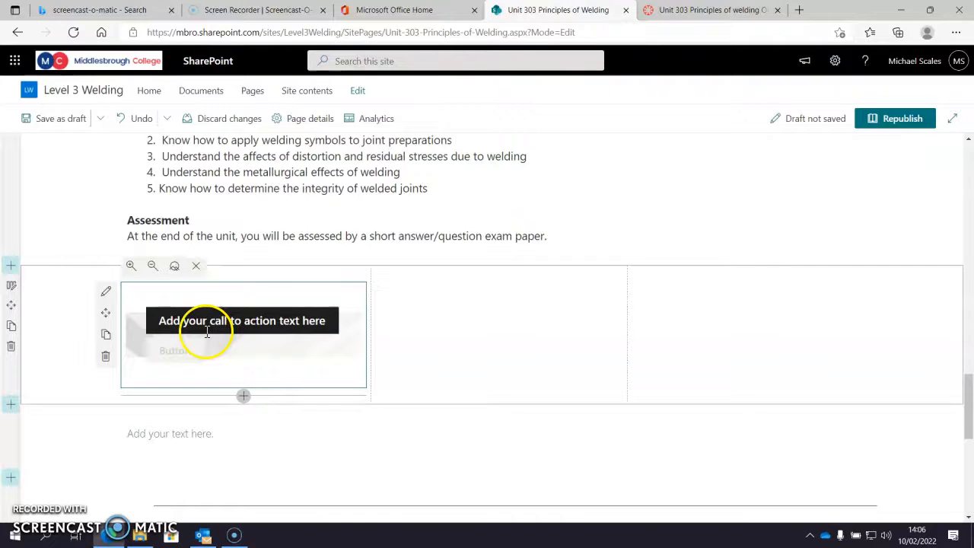
{"action": "left_click", "coordinate": [105, 293]}
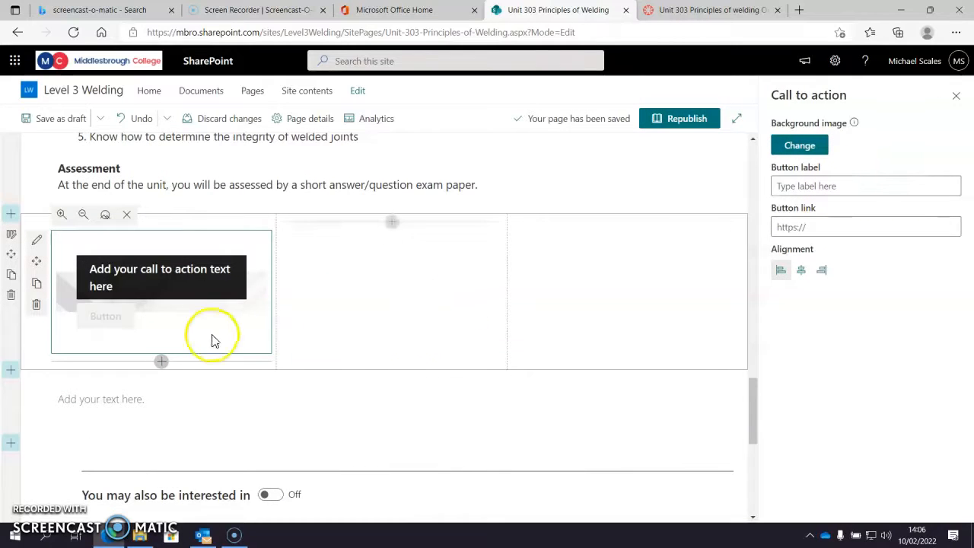
{"action": "left_click", "coordinate": [122, 293]}
{"action": "left_click", "coordinate": [157, 269]}
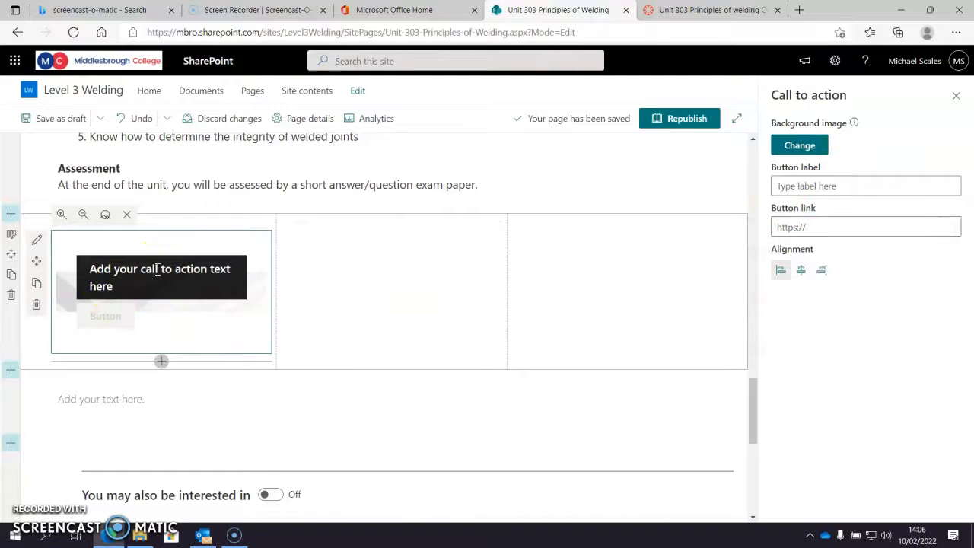
{"action": "type", "text": "Week 1 Unit"}
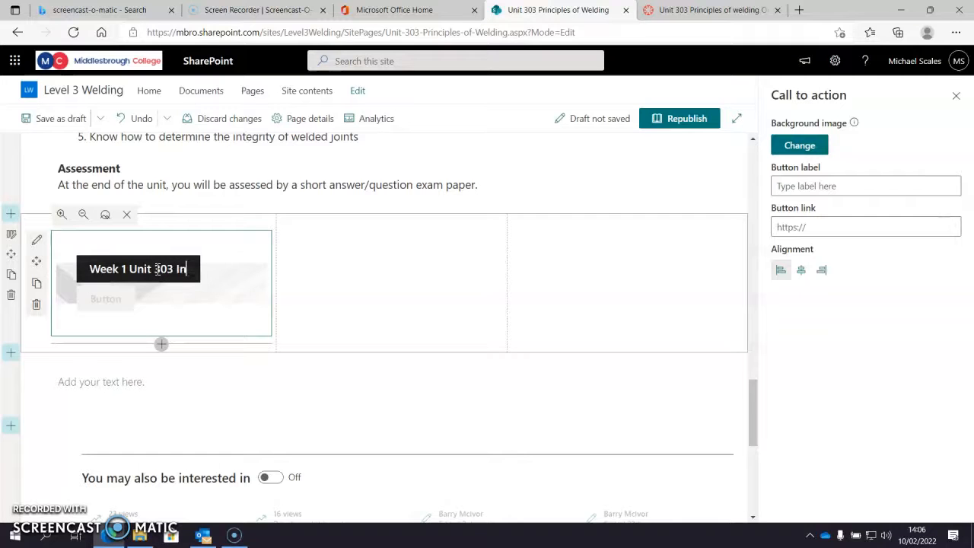
{"action": "type", "text": "303 Introducti"}
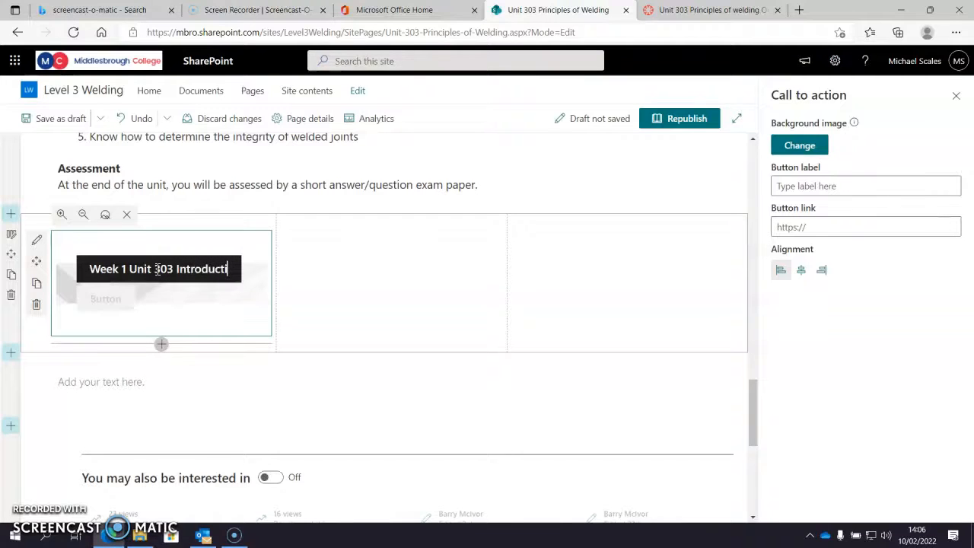
{"action": "type", "text": "on"}
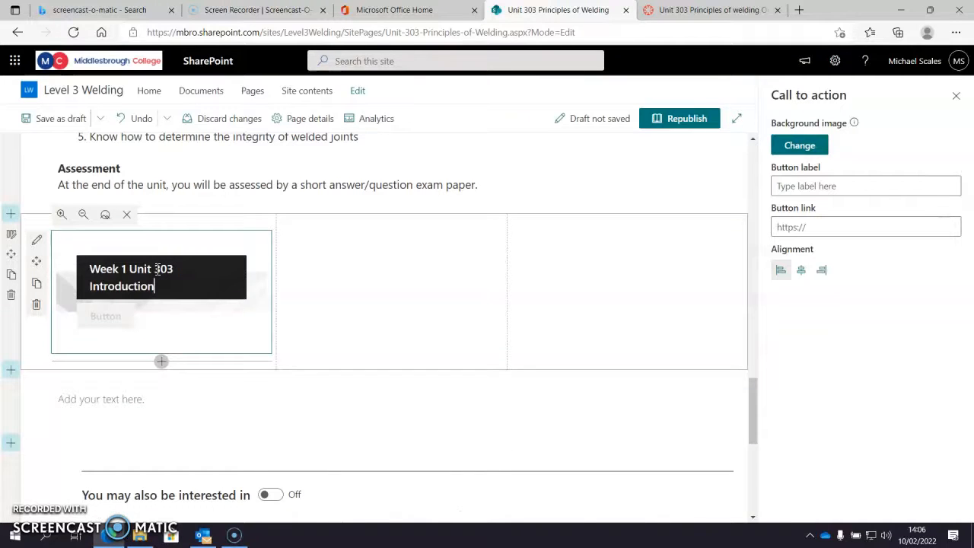
{"action": "left_click", "coordinate": [191, 316]}
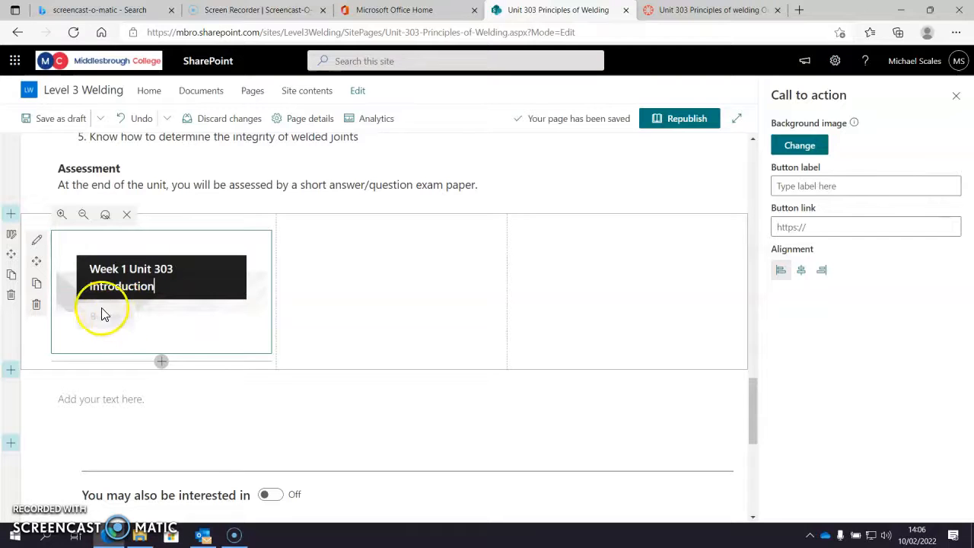
- Set the Week 1 tile's button label to "Click Here To View" and copy the label text
{"action": "left_click", "coordinate": [796, 187]}
{"action": "type", "text": "Click Here To View"}
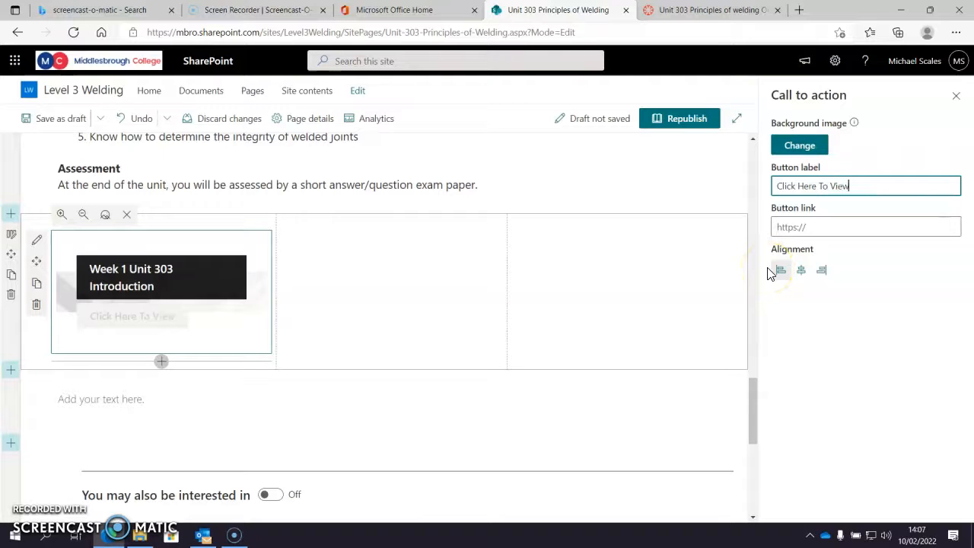
{"action": "left_click", "coordinate": [858, 186]}
{"action": "left_click_drag", "start_coordinate": [859, 186], "coordinate": [792, 191]}
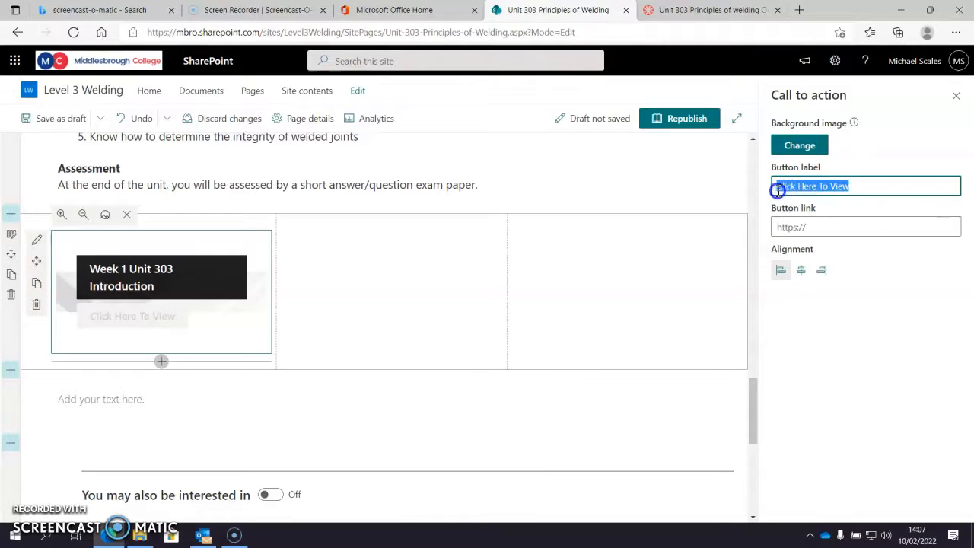
{"action": "right_click", "coordinate": [792, 190]}
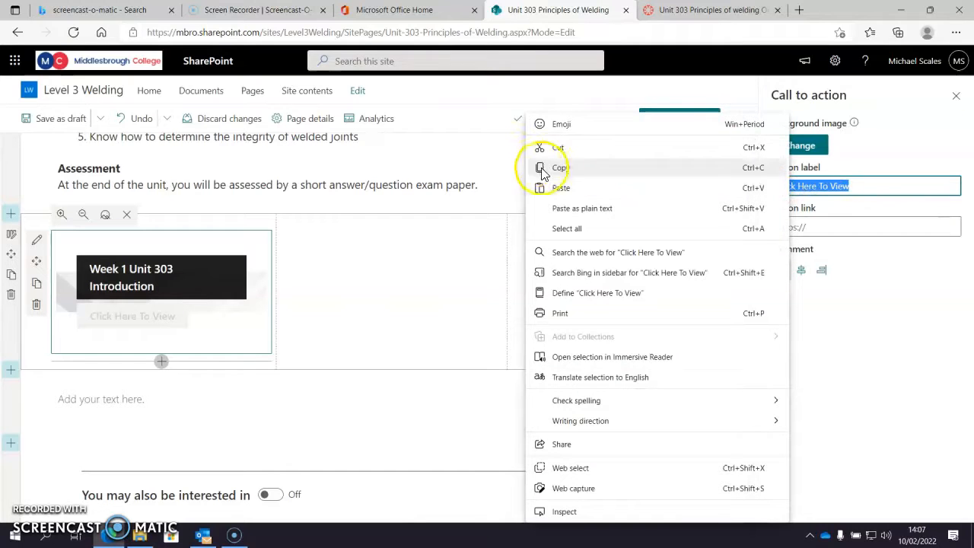
{"action": "left_click", "coordinate": [567, 168]}
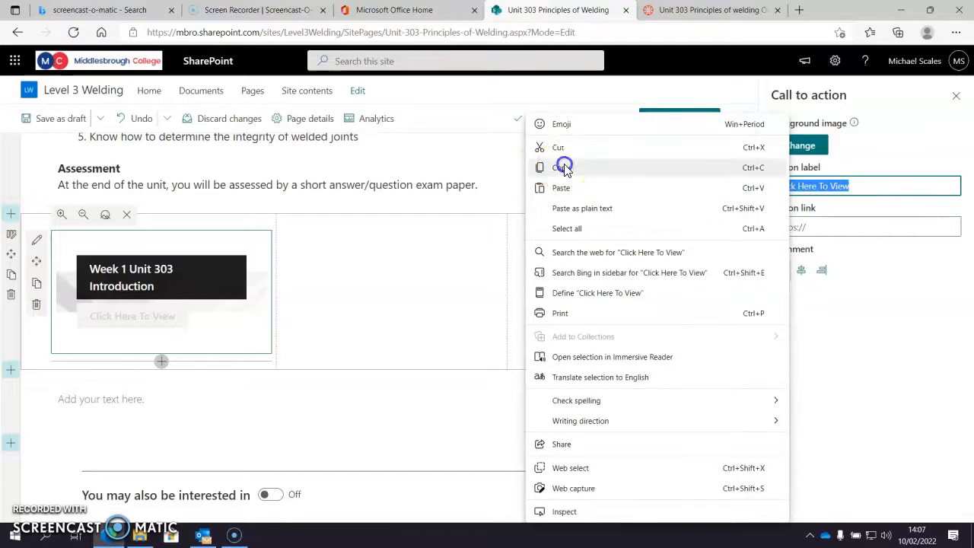
- Add a Call to action web part in the middle column with the text "Week 2 Unit 303 The Electric Arc"
{"action": "left_click", "coordinate": [394, 223]}
{"action": "left_click", "coordinate": [393, 224]}
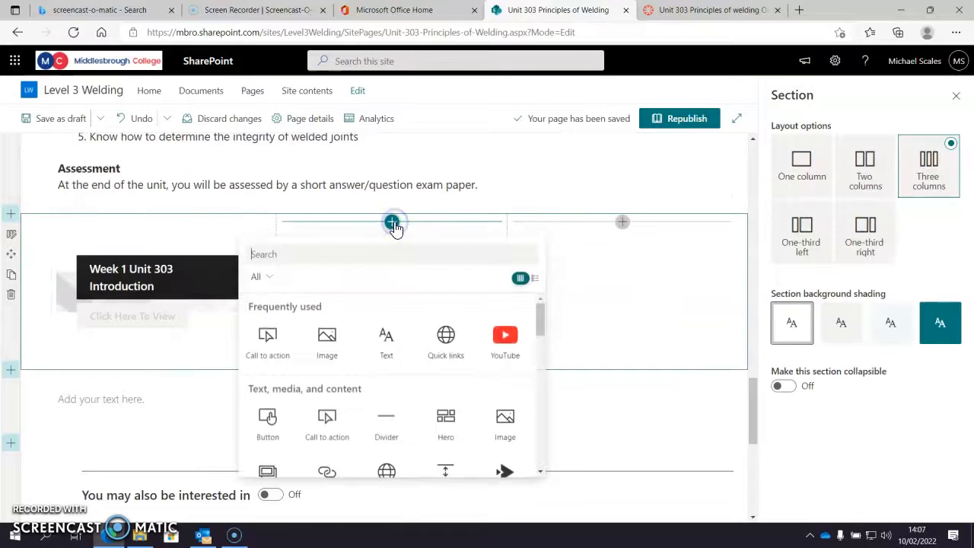
{"action": "left_click", "coordinate": [266, 343]}
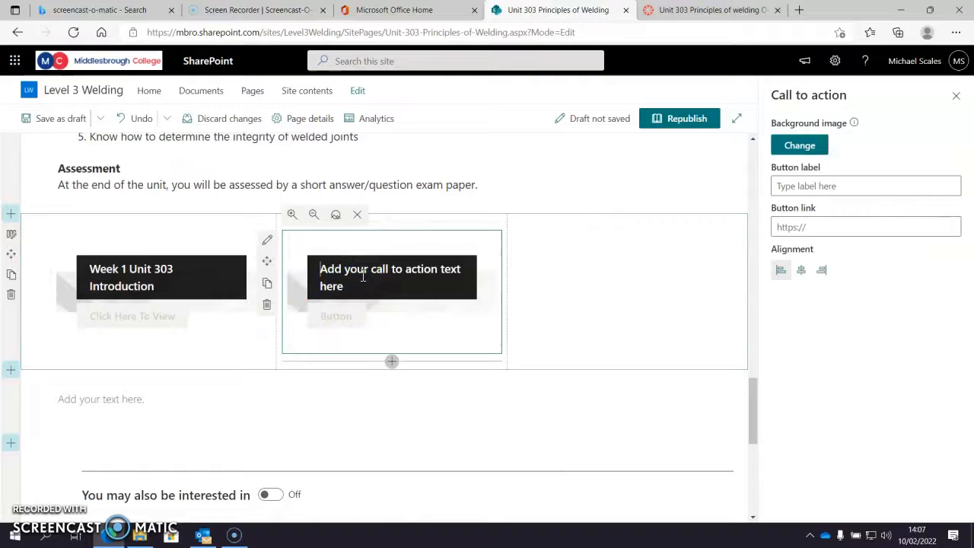
{"action": "type", "text": "Week 2"}
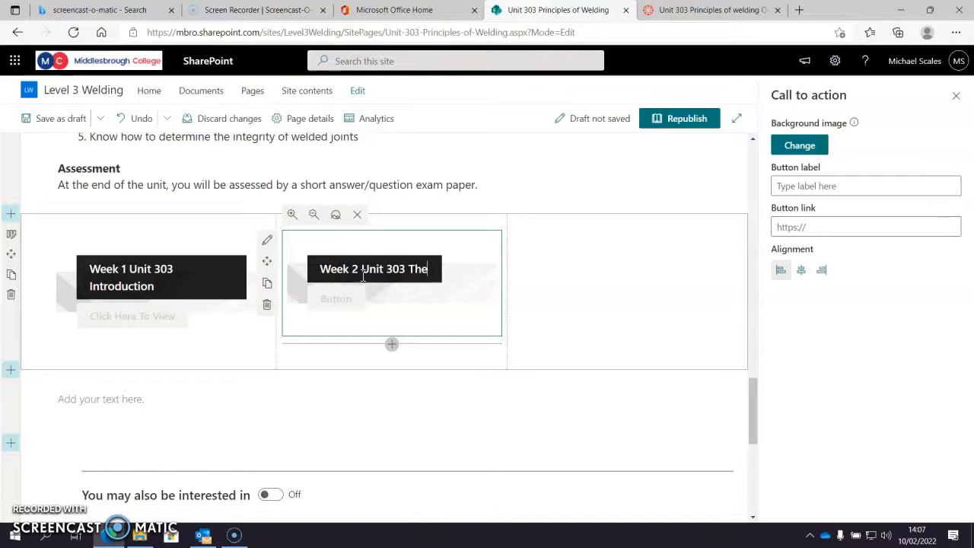
{"action": "type", "text": "Unit 303 The Electri"}
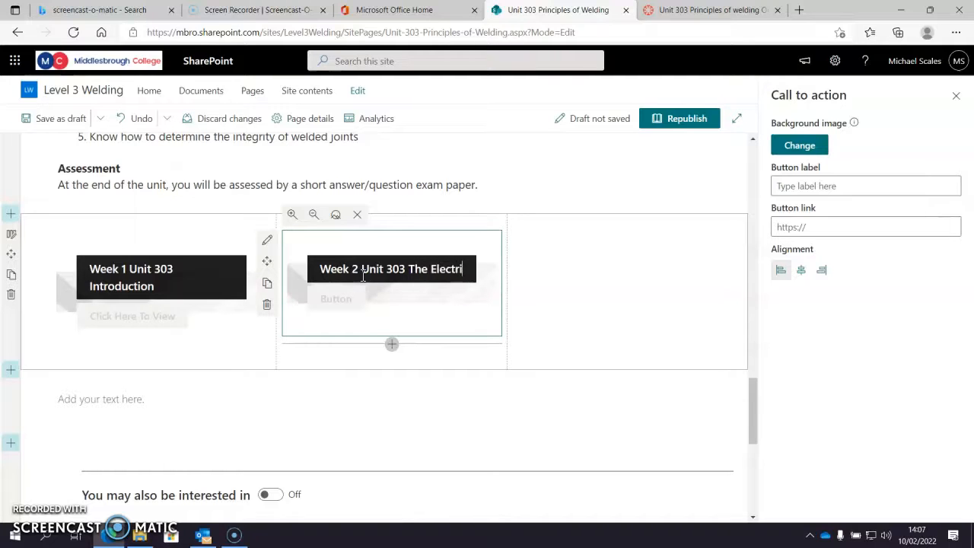
{"action": "type", "text": "c Arc"}
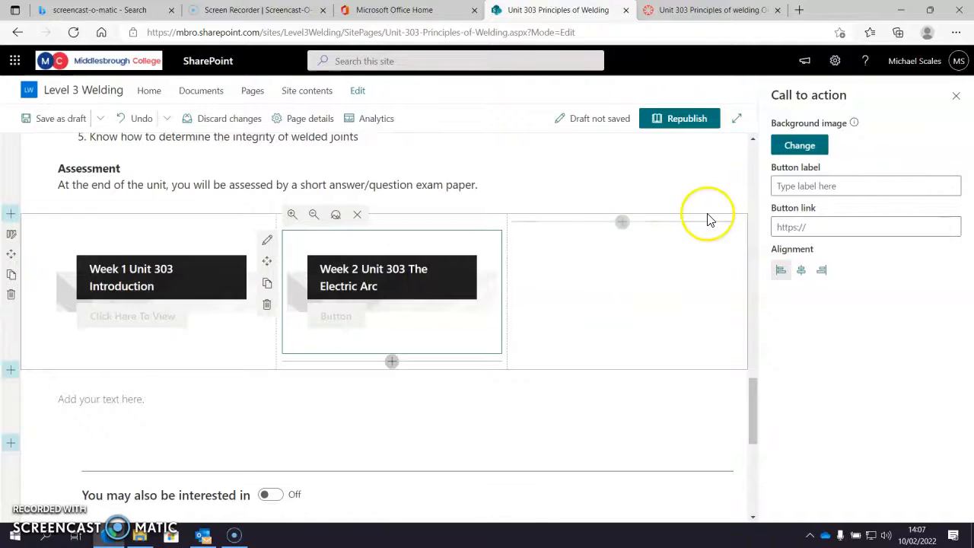
- Paste the copied text "Click Here To View" as the Week 2 tile's button label
{"action": "left_click", "coordinate": [799, 188]}
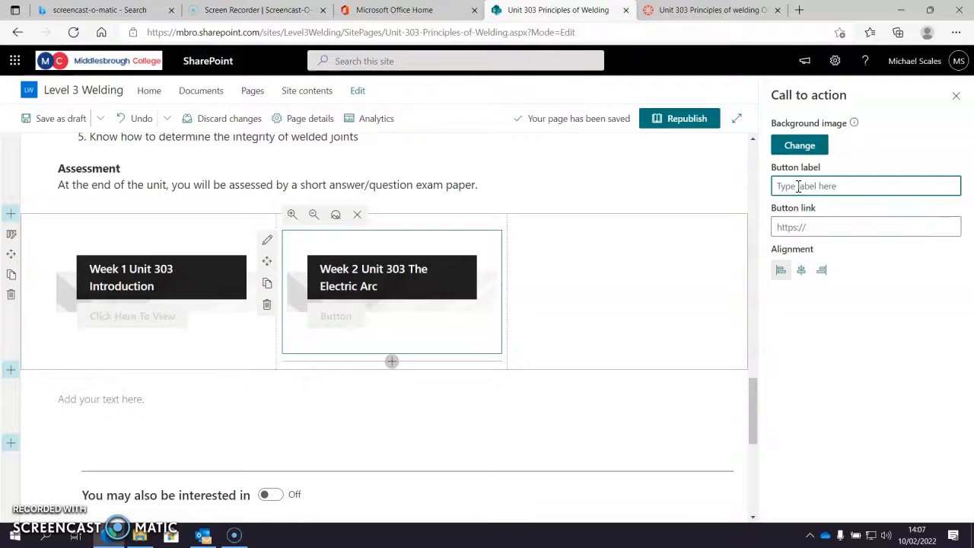
{"action": "right_click", "coordinate": [799, 187]}
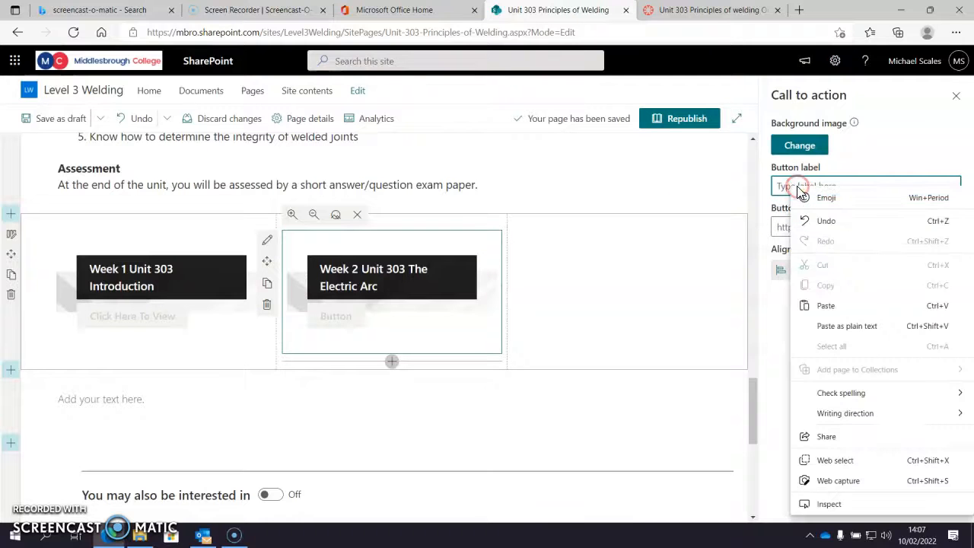
{"action": "left_click", "coordinate": [819, 307]}
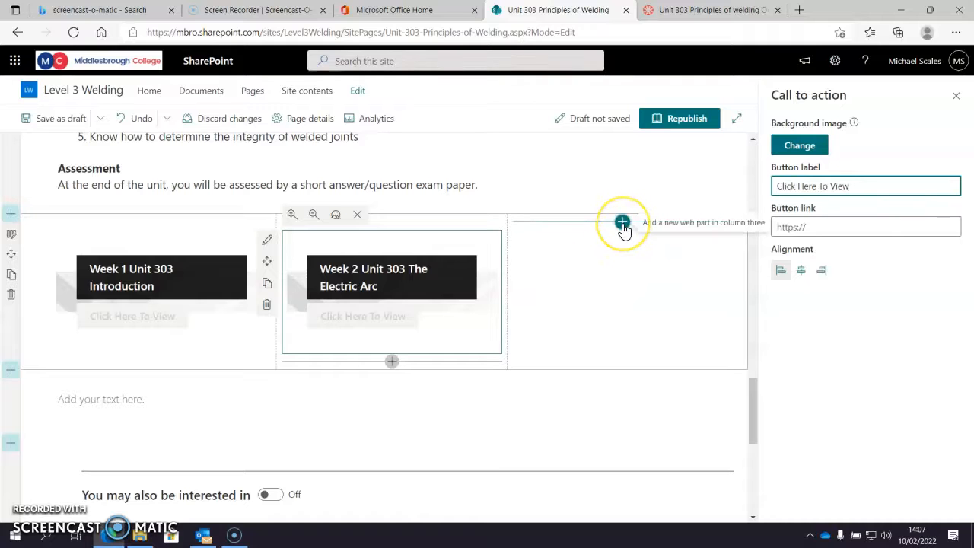
- Add a Call to action web part in the third column with the text "Week 3 Unit 303 Electrode Coverings"
{"action": "left_click", "coordinate": [624, 225]}
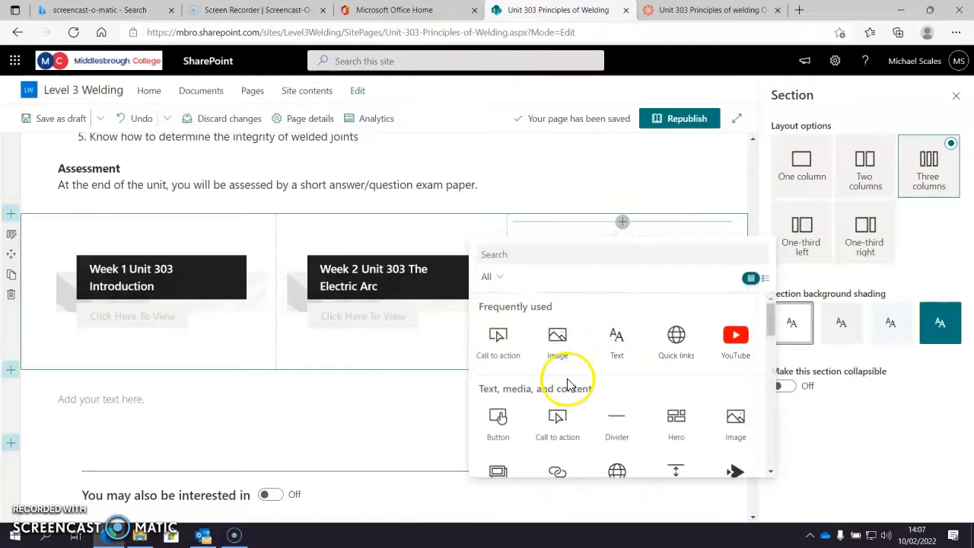
{"action": "left_click", "coordinate": [501, 346]}
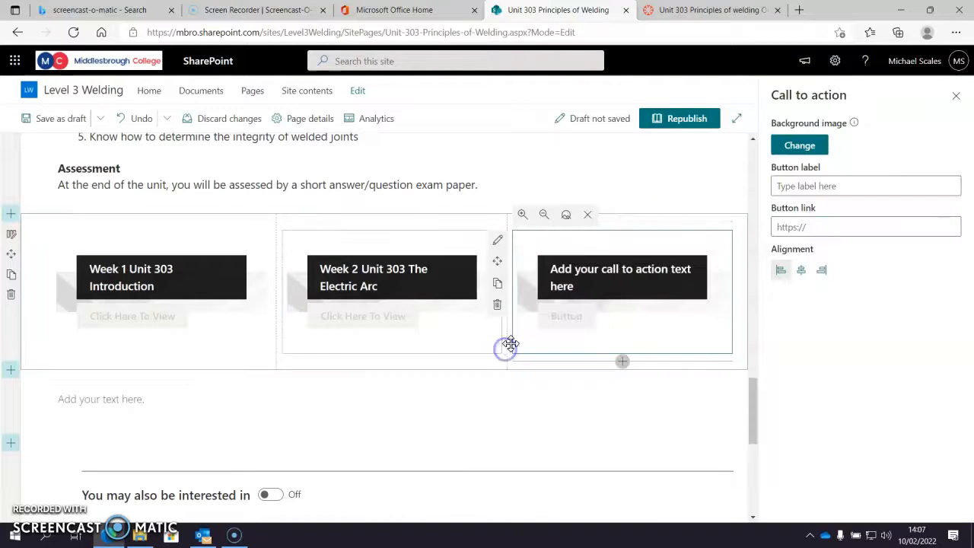
{"action": "left_click", "coordinate": [578, 277]}
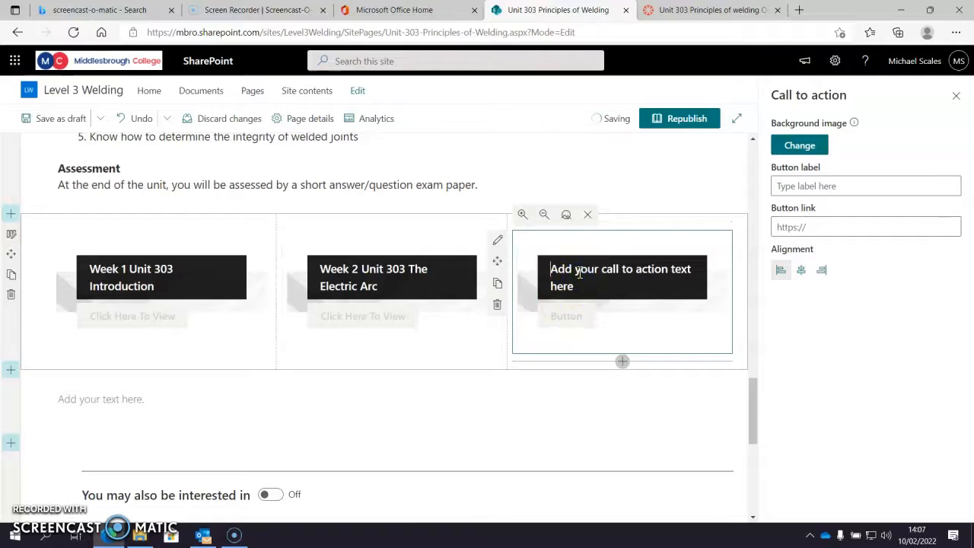
{"action": "type", "text": "Week 3 Unit 303 Electrode"}
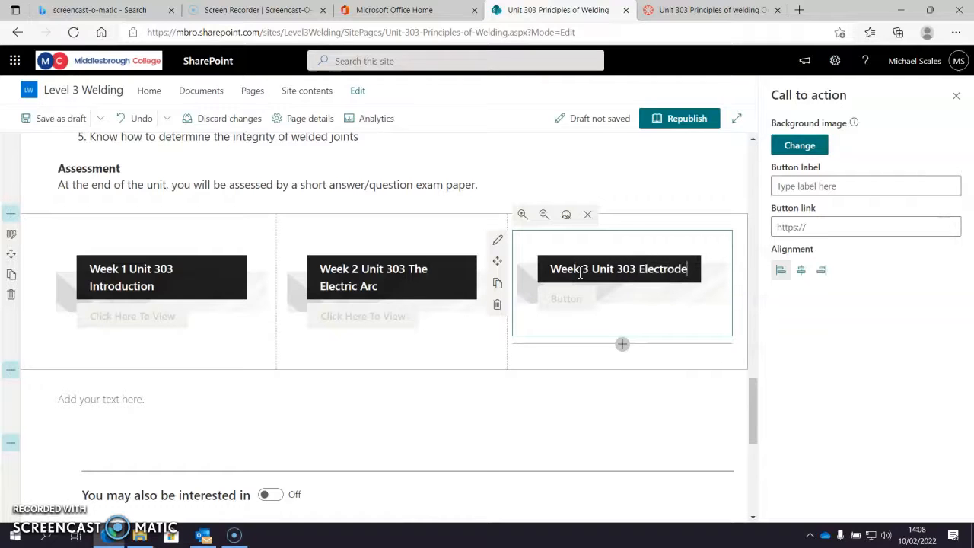
{"action": "type", "text": "Coverings"}
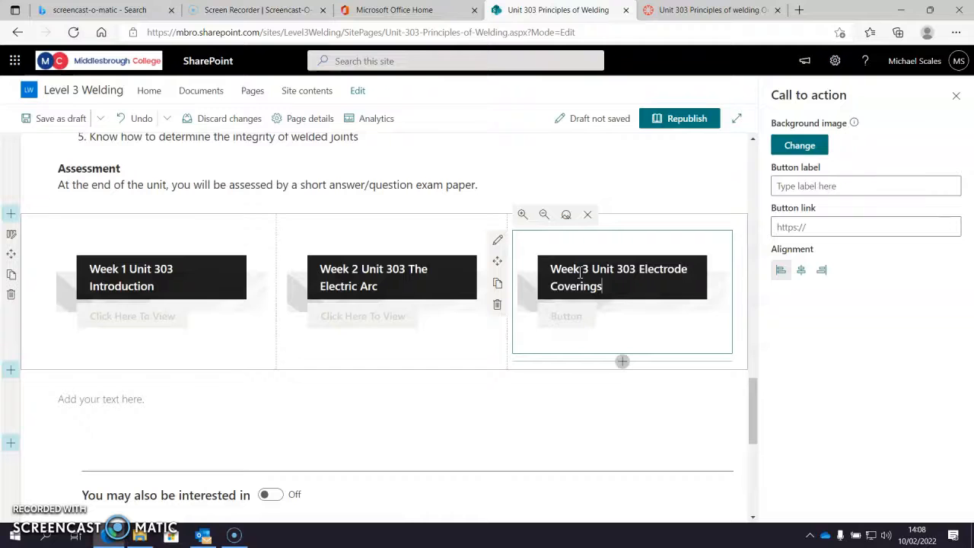
- Paste "Click Here To View" as the Week 3 tile's button label and close its properties
{"action": "left_click", "coordinate": [803, 187]}
{"action": "right_click", "coordinate": [803, 186]}
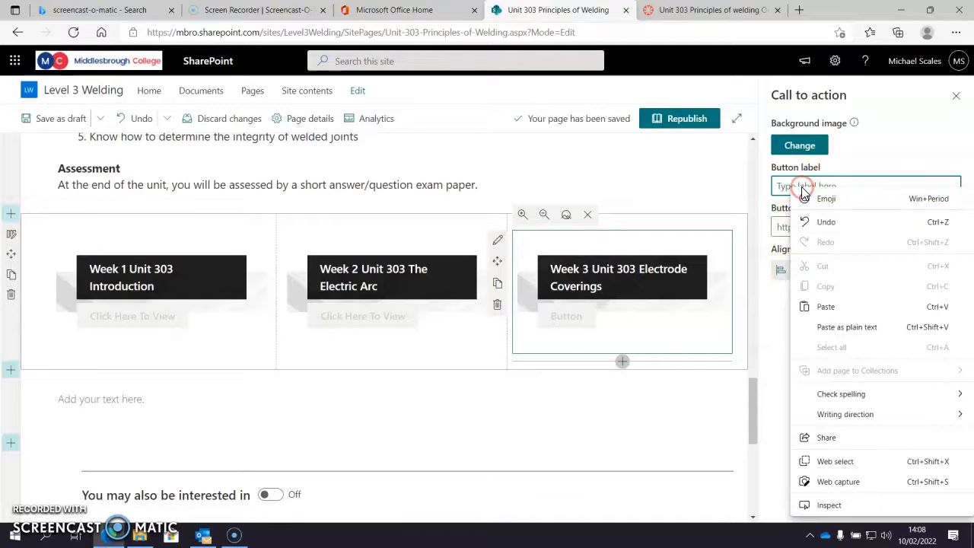
{"action": "left_click", "coordinate": [832, 314]}
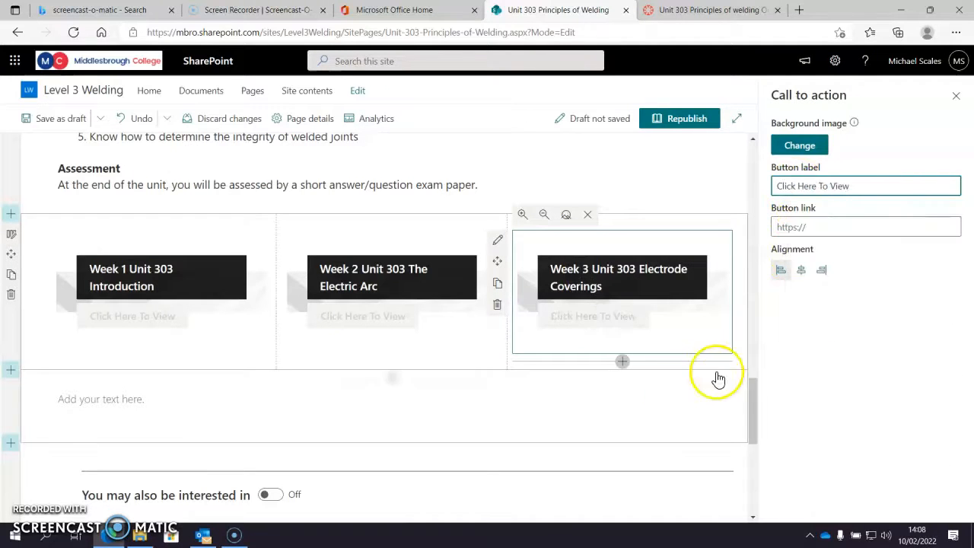
{"action": "left_click", "coordinate": [956, 96]}
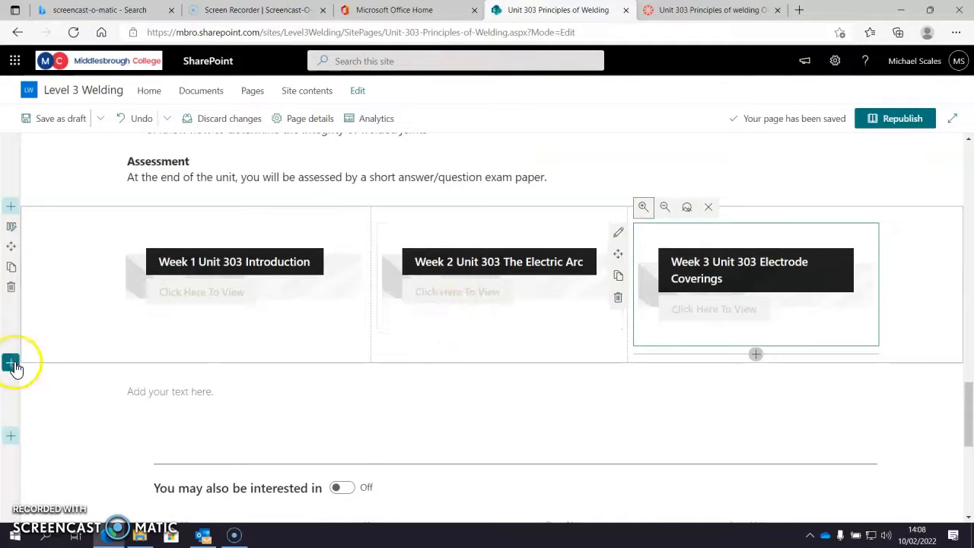
- Add a second three-column section directly below the row of Week 1 to Week 3 tiles
{"action": "left_click", "coordinate": [12, 364]}
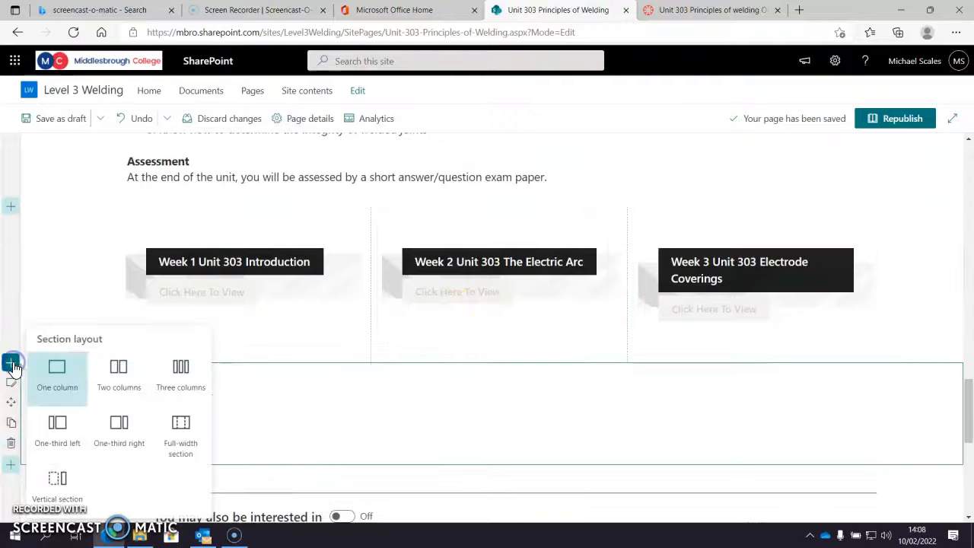
{"action": "left_click", "coordinate": [181, 377]}
{"action": "scroll", "coordinate": [481, 427], "scroll_direction": "down", "scroll_amount": 2}
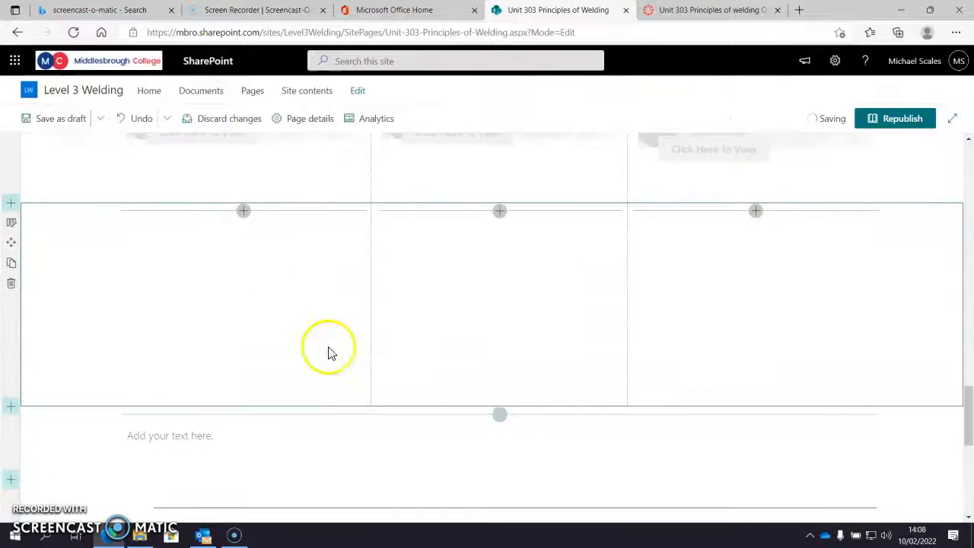
{"action": "scroll", "coordinate": [253, 286], "scroll_direction": "up", "scroll_amount": 1}
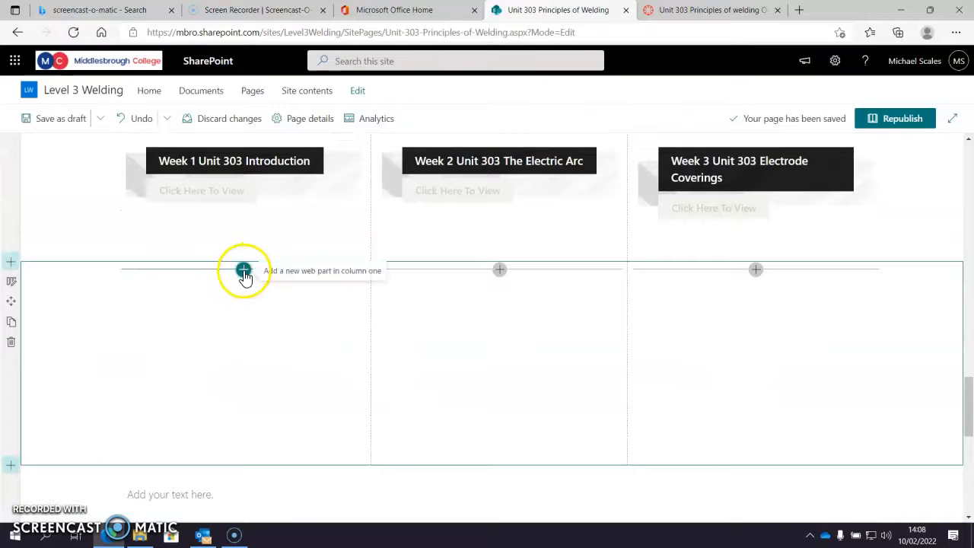
- Add a Call to action web part in the new section's first column with the text "Week 4 Unit 303 Shielding Gas"
{"action": "left_click", "coordinate": [243, 271]}
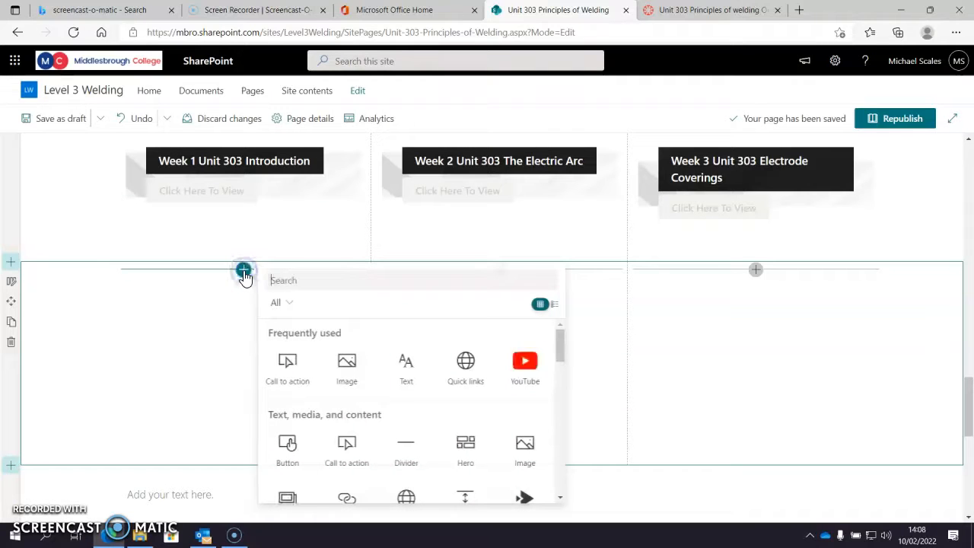
{"action": "left_click", "coordinate": [289, 371]}
{"action": "left_click", "coordinate": [197, 319]}
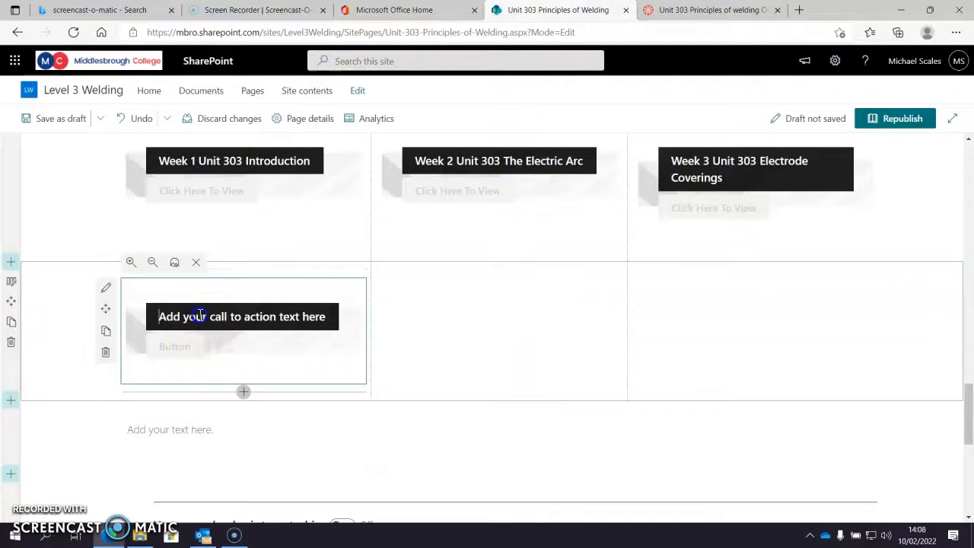
{"action": "left_click", "coordinate": [107, 293]}
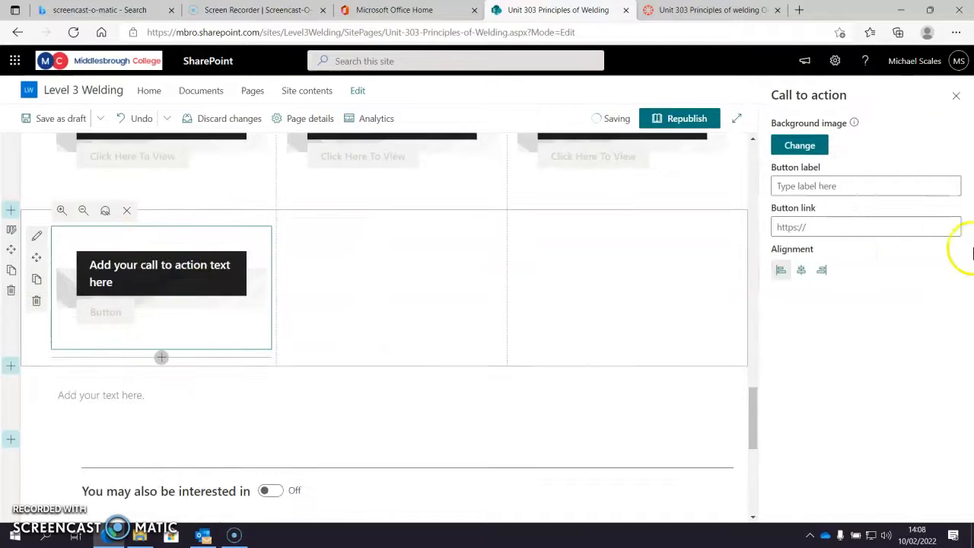
{"action": "left_click", "coordinate": [115, 264]}
{"action": "type", "text": "Week 4 Unit 303 Shi"}
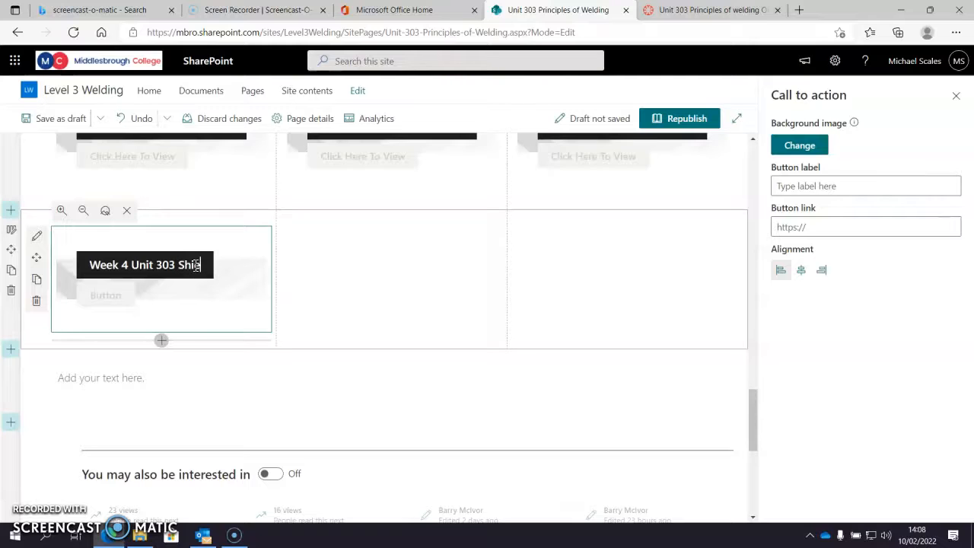
{"action": "type", "text": "Gas"}
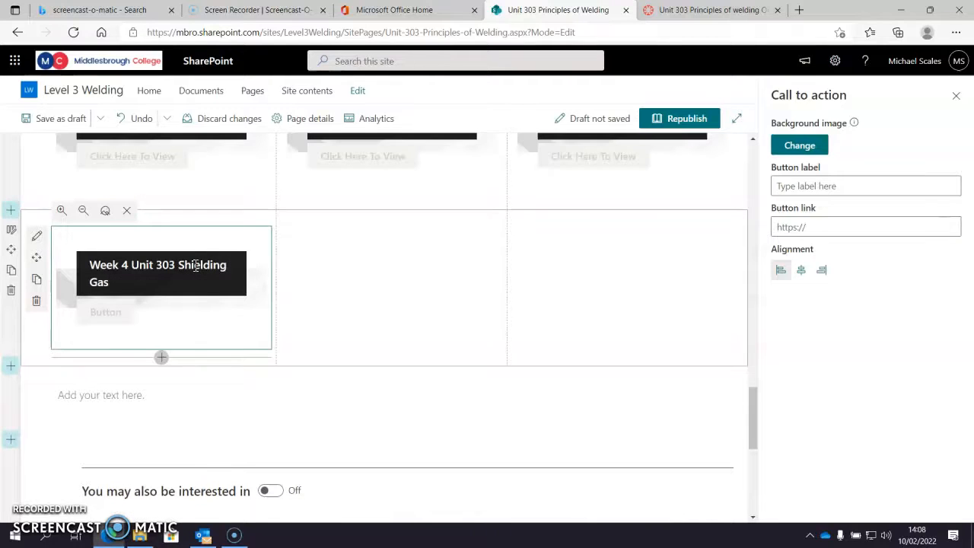
- Paste "Click Here To View" as the Week 4 tile's button label
{"action": "left_click", "coordinate": [801, 185]}
{"action": "right_click", "coordinate": [814, 178]}
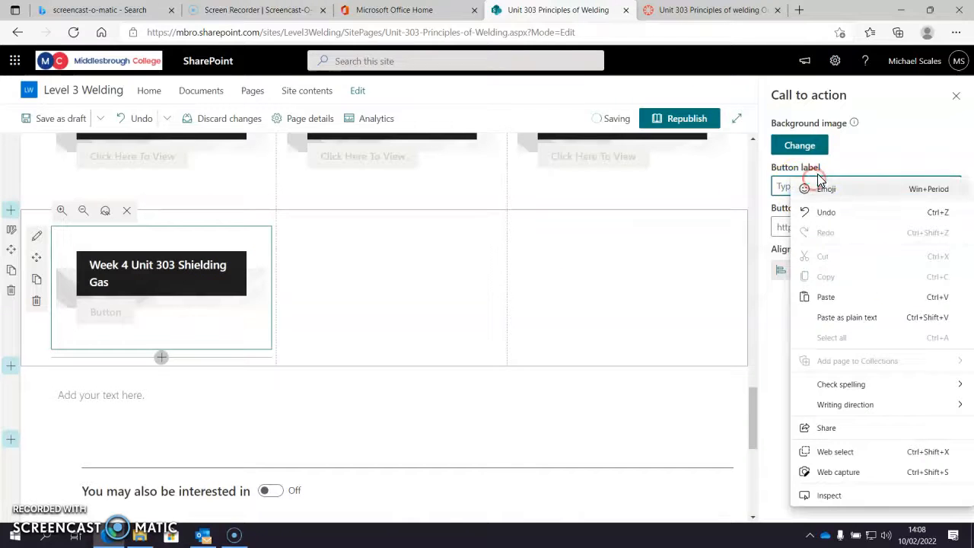
{"action": "left_click", "coordinate": [827, 300]}
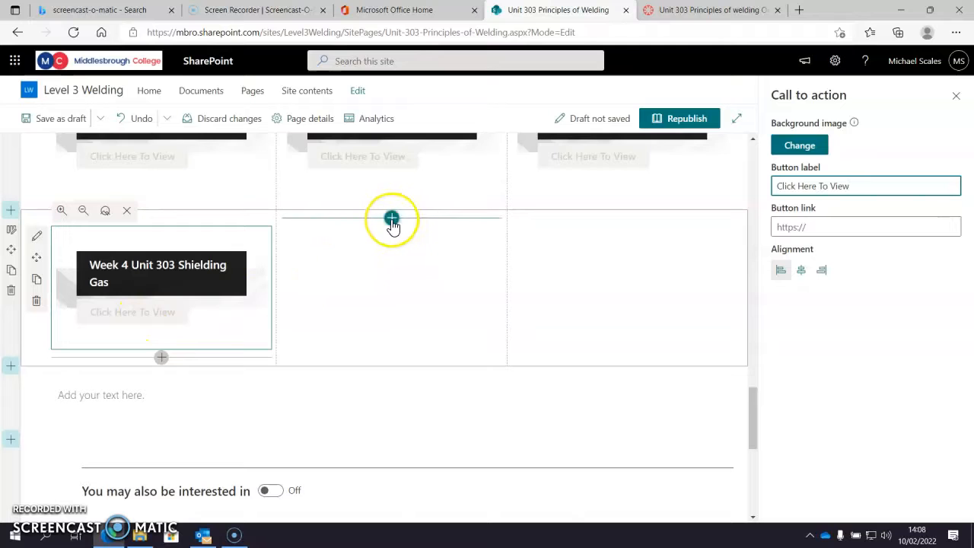
- Add a Call to action web part in the second section's middle column with the text "Week 5 Unit 303 Features of Welded Joints"
{"action": "left_click", "coordinate": [392, 220]}
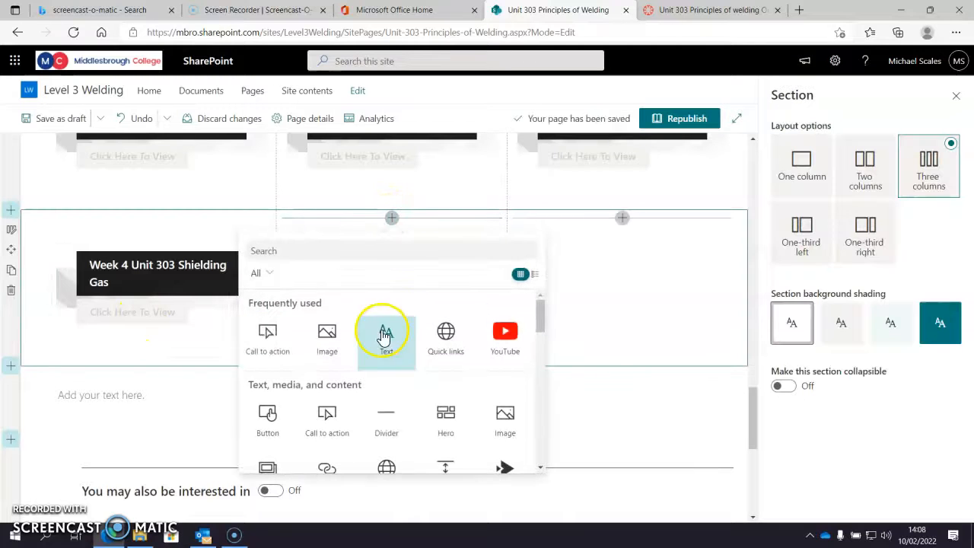
{"action": "left_click", "coordinate": [276, 339]}
{"action": "left_click", "coordinate": [381, 265]}
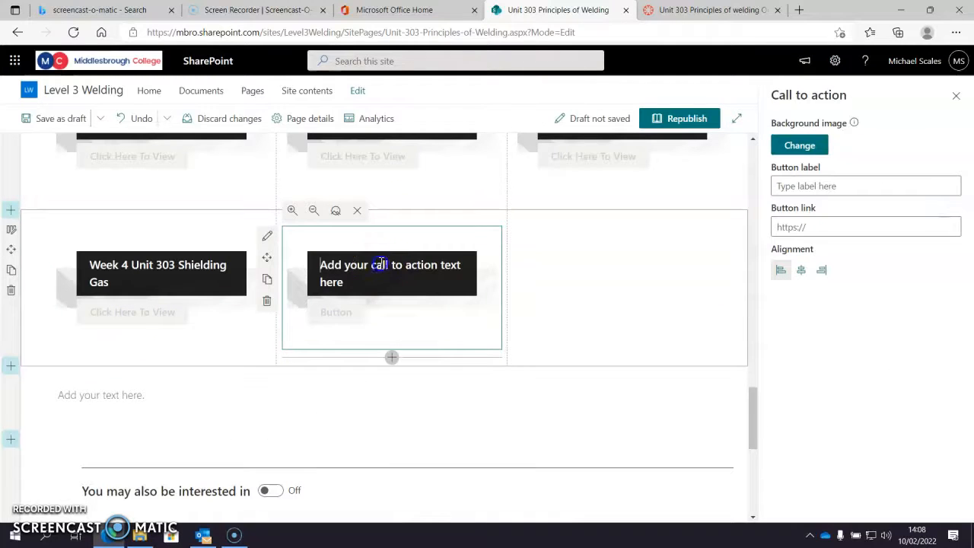
{"action": "type", "text": "Week"}
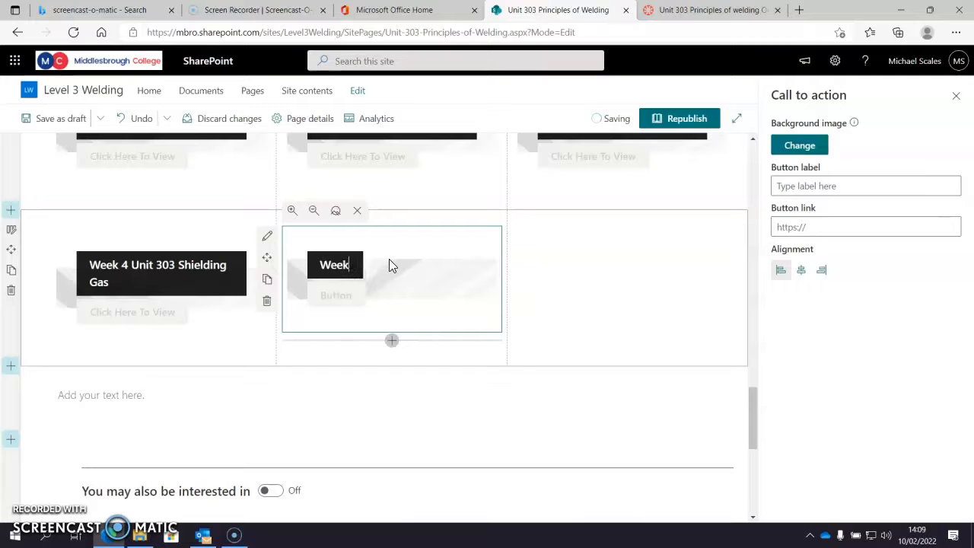
{"action": "type", "text": " 5 Unit 303 Featu"}
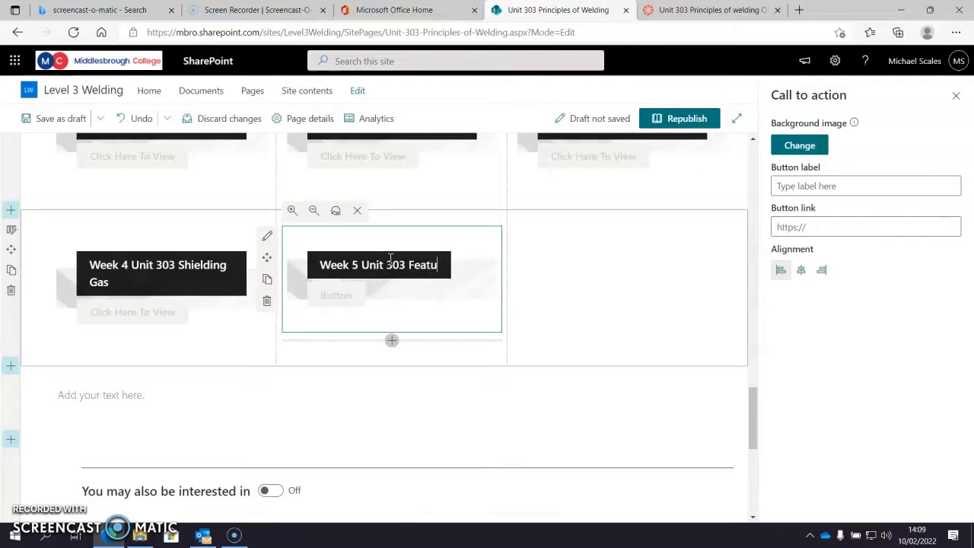
{"action": "type", "text": "f Welded Joints"}
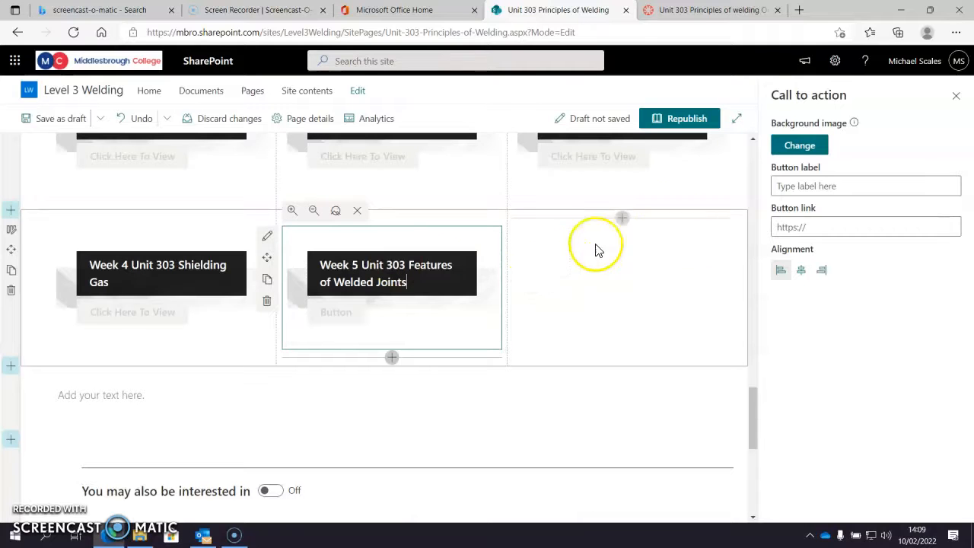
- Paste "Click Here To View" as the Week 5 tile's button label
{"action": "left_click", "coordinate": [794, 187]}
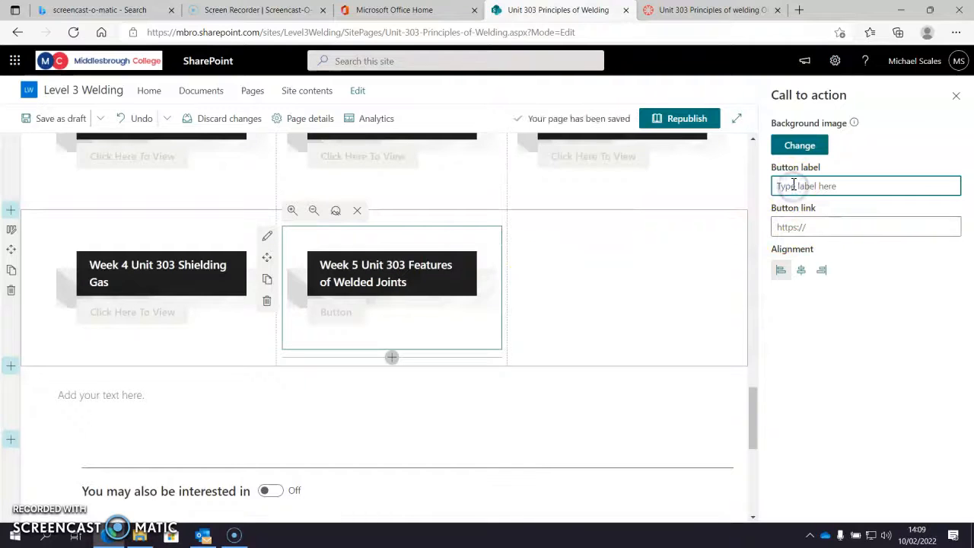
{"action": "right_click", "coordinate": [794, 186]}
{"action": "left_click", "coordinate": [824, 304]}
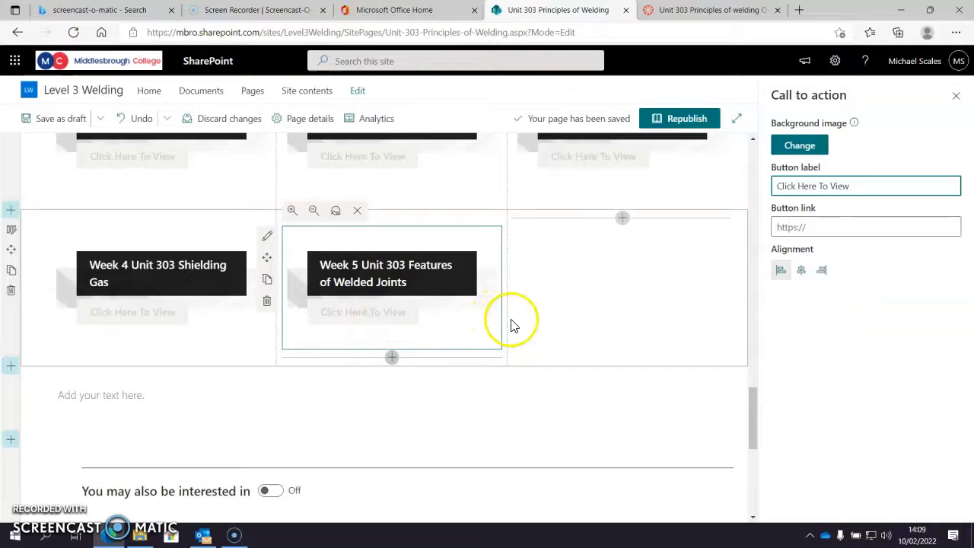
- Close the Week 5 tile's properties and republish the Unit 303 page
{"action": "scroll", "coordinate": [510, 326], "scroll_direction": "up", "scroll_amount": 2}
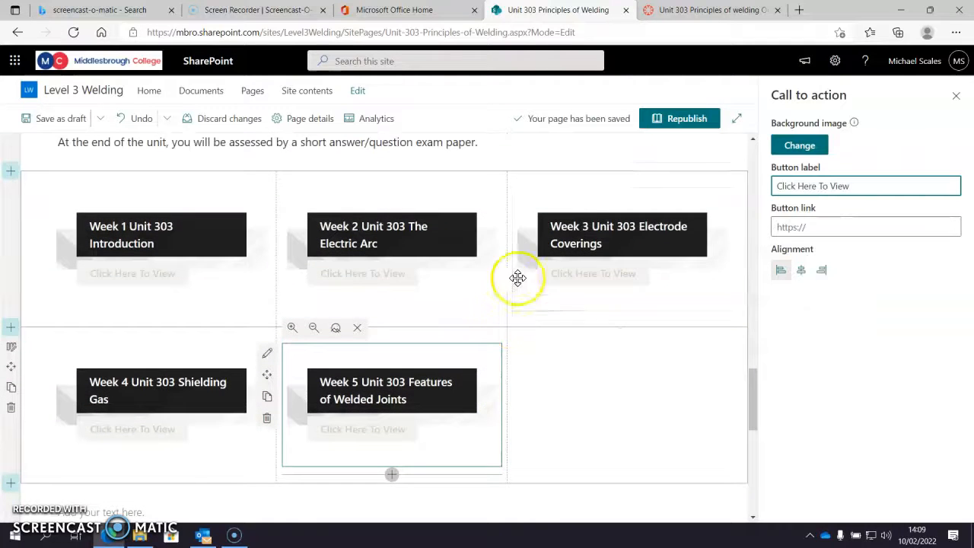
{"action": "left_click", "coordinate": [956, 96]}
{"action": "left_click", "coordinate": [886, 122]}
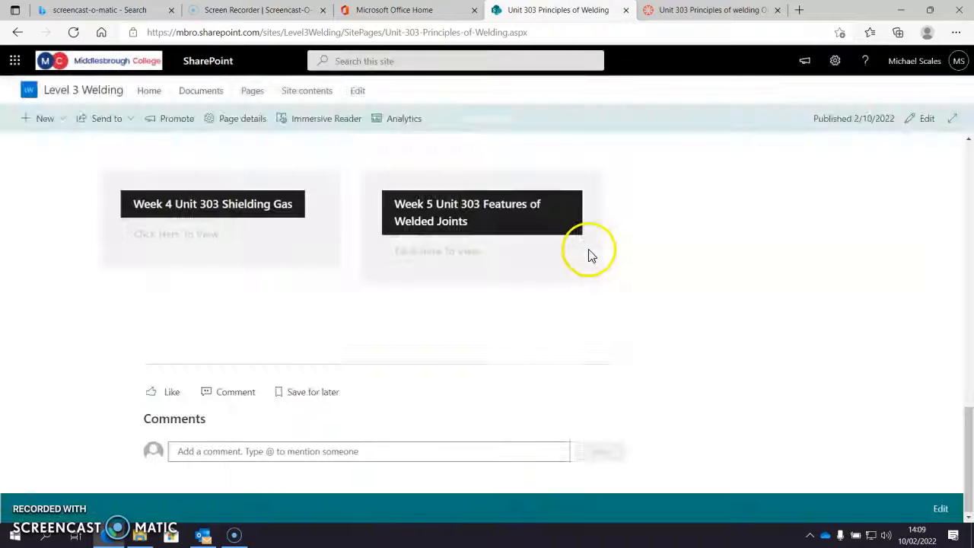
- Open the Unit 303 page from the Level 3 Welding home page and review the weekly tiles below the Assessment text
{"action": "scroll", "coordinate": [597, 260], "scroll_direction": "up", "scroll_amount": 4}
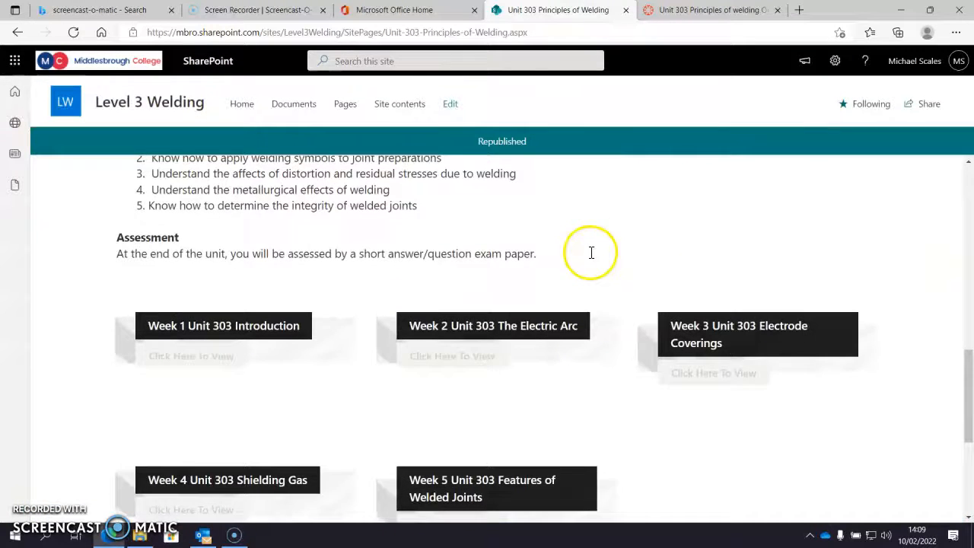
{"action": "left_click", "coordinate": [66, 101]}
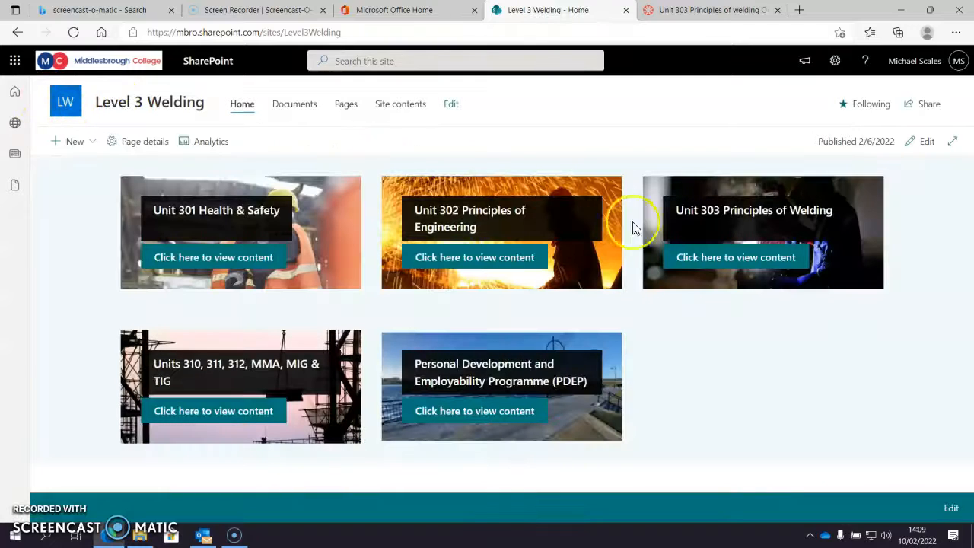
{"action": "left_click", "coordinate": [718, 257]}
{"action": "scroll", "coordinate": [717, 270], "scroll_direction": "down", "scroll_amount": 10}
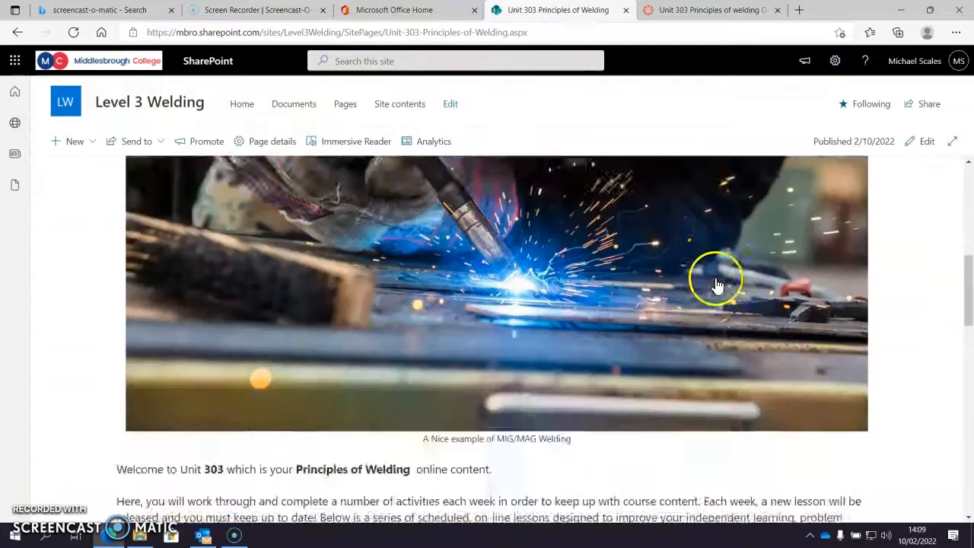
{"action": "scroll", "coordinate": [715, 285], "scroll_direction": "down", "scroll_amount": 5}
{"action": "scroll", "coordinate": [720, 291], "scroll_direction": "up", "scroll_amount": 1}
{"action": "scroll", "coordinate": [718, 283], "scroll_direction": "up", "scroll_amount": 1}
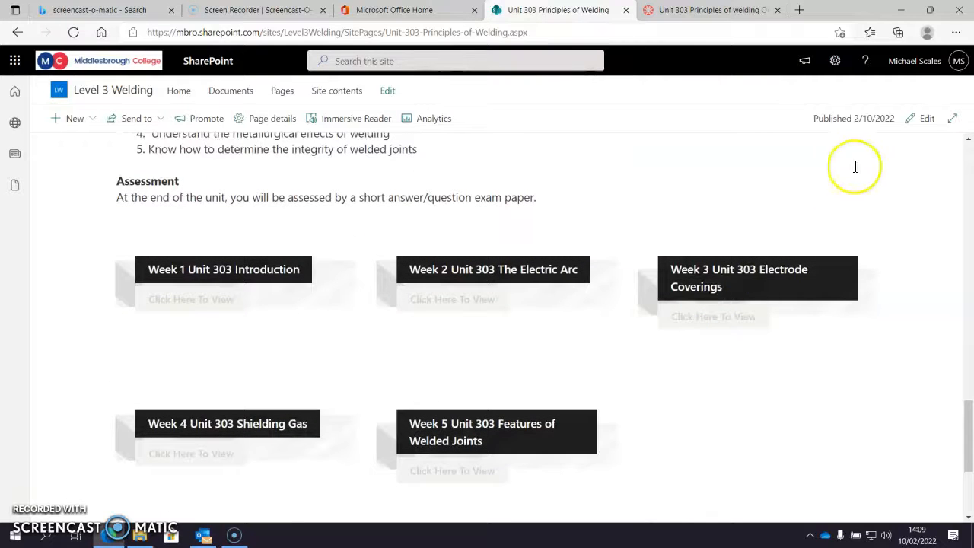
- Open the Unit 303 page for editing and select the Week 1 Unit 303 Introduction tile below the Assessment text
{"action": "left_click", "coordinate": [923, 121]}
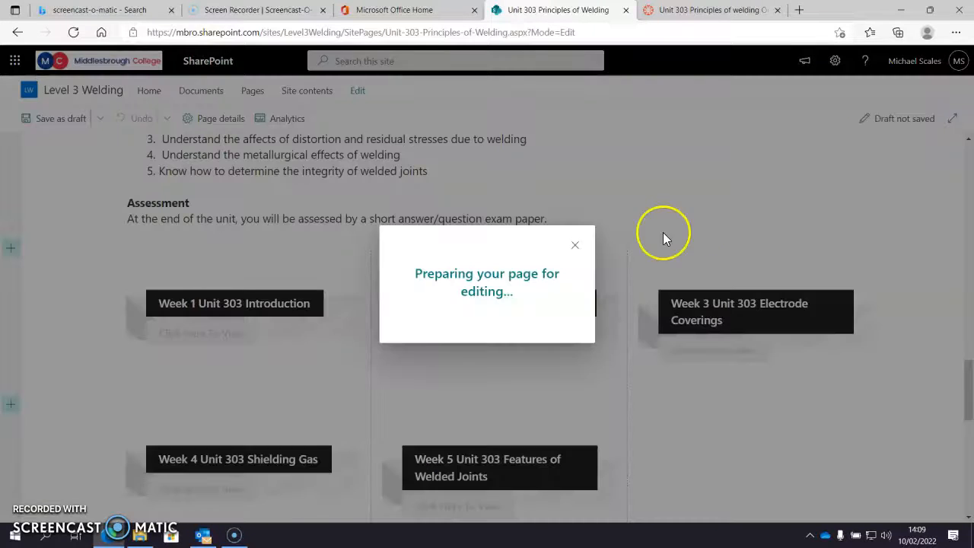
{"action": "scroll", "coordinate": [640, 237], "scroll_direction": "down", "scroll_amount": 5}
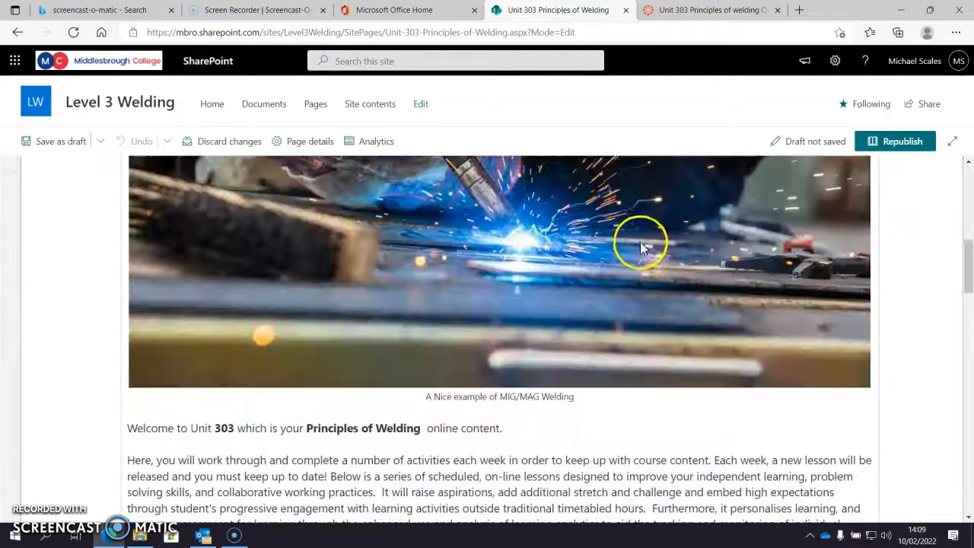
{"action": "scroll", "coordinate": [641, 242], "scroll_direction": "down", "scroll_amount": 12}
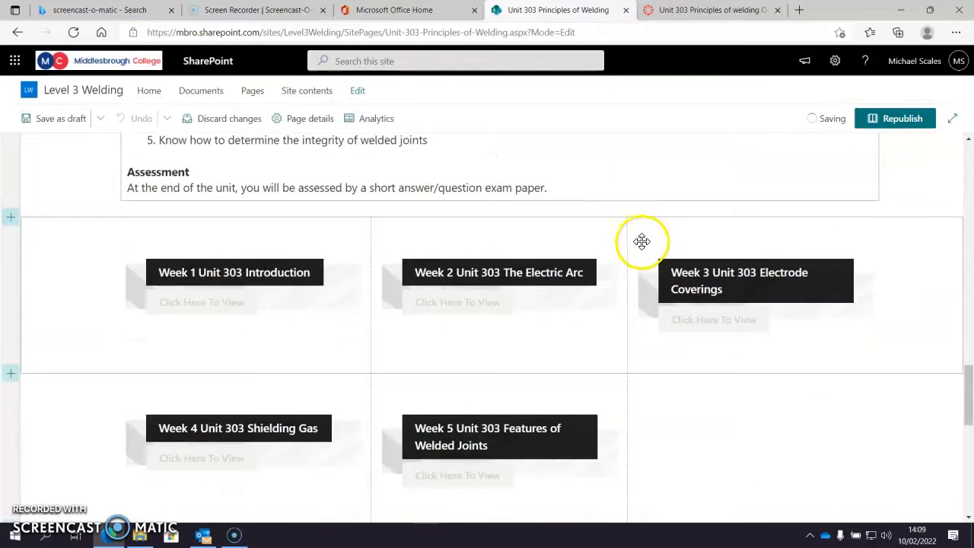
{"action": "left_click", "coordinate": [285, 268]}
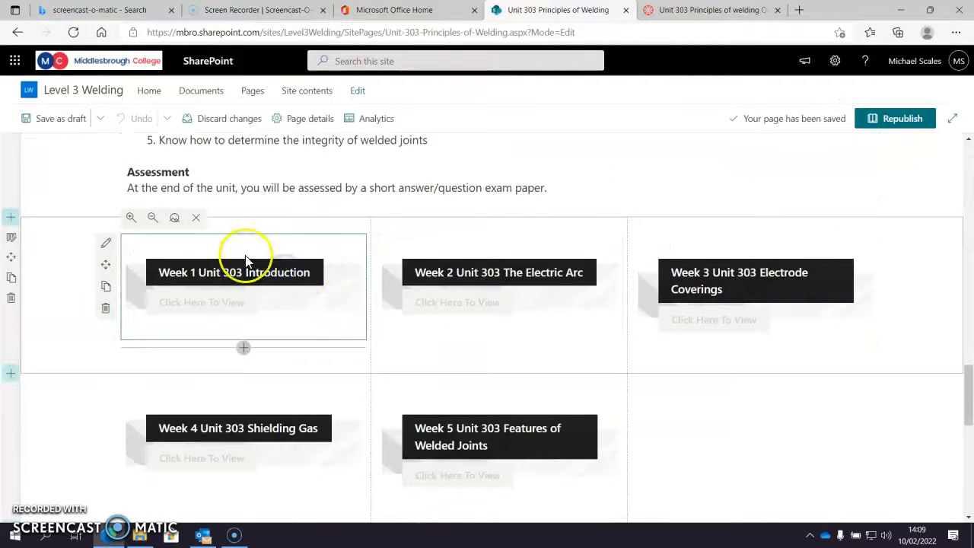
- Search the web for "Fabrication workshop" in a new browser tab and show the image results
{"action": "left_click", "coordinate": [801, 14]}
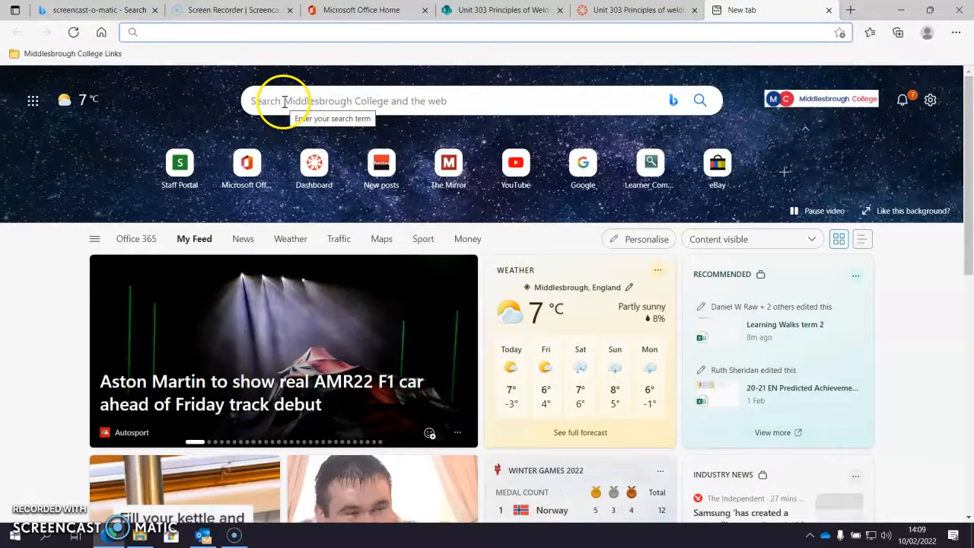
{"action": "left_click", "coordinate": [280, 101]}
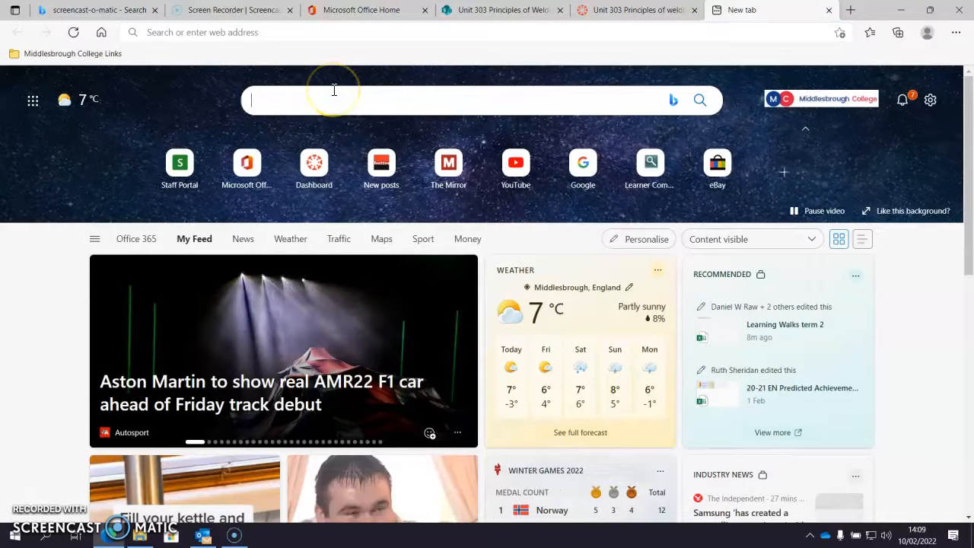
{"action": "type", "text": "Fabrication Shop"}
{"action": "key", "text": "BackSpace"}
{"action": "key", "text": "BackSpace"}
{"action": "key", "text": "BackSpace"}
{"action": "key", "text": "BackSpace"}
{"action": "type", "text": "workshop"}
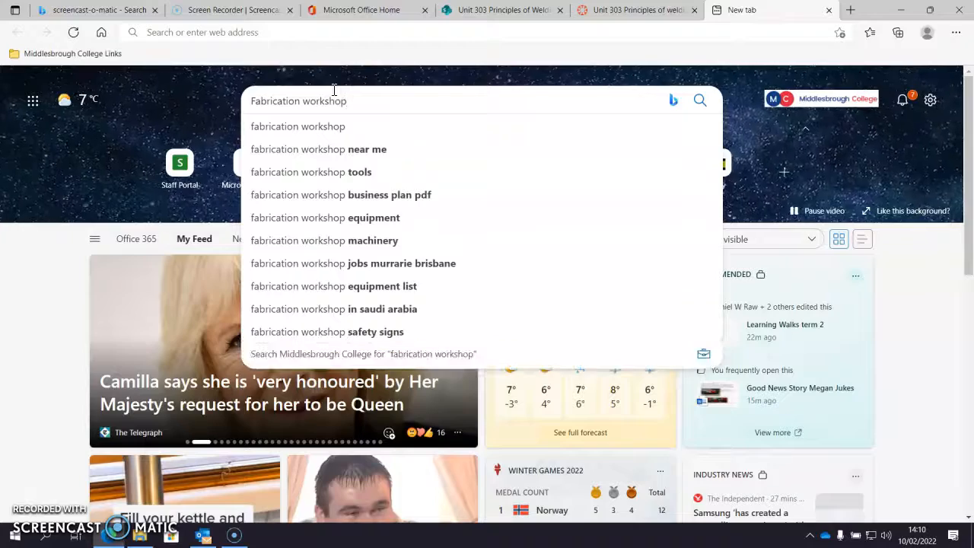
{"action": "left_click", "coordinate": [464, 127]}
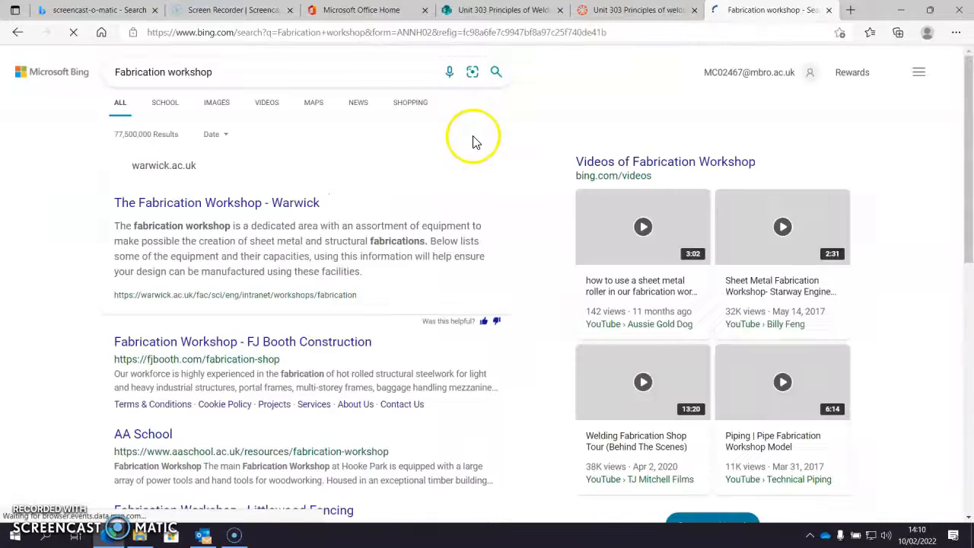
{"action": "left_click", "coordinate": [217, 102]}
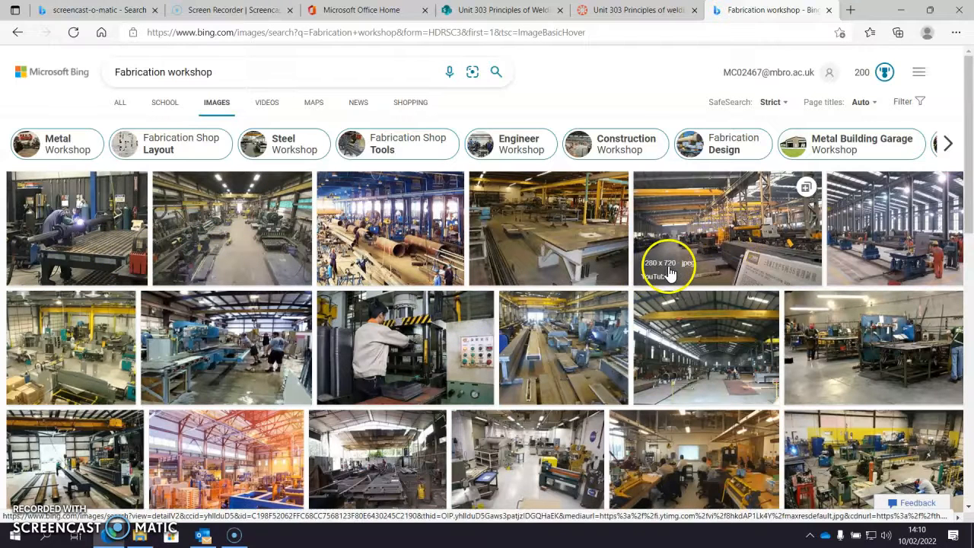
- Preview the Bay State Industrial Welding & Fabrication image, try to save it, and return to the image results
{"action": "left_click", "coordinate": [531, 264]}
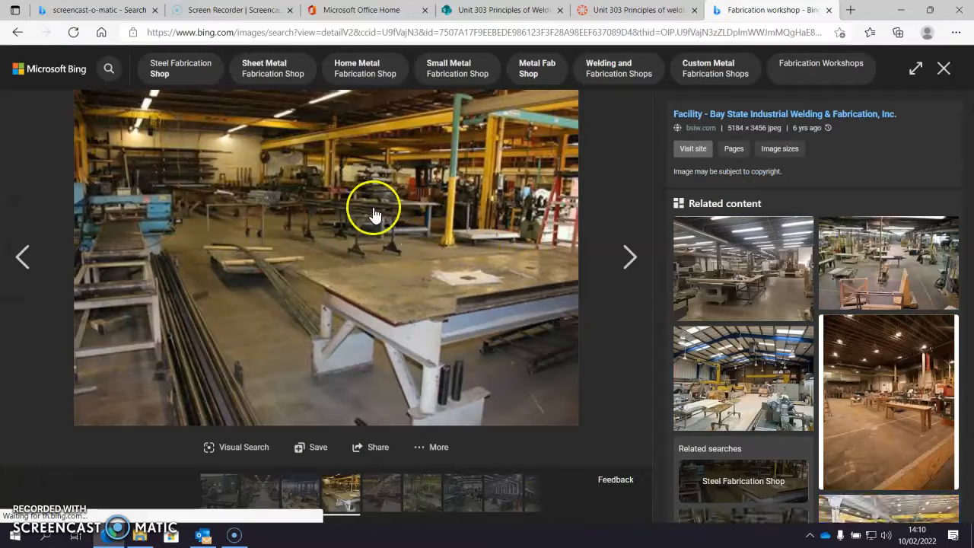
{"action": "right_click", "coordinate": [373, 215]}
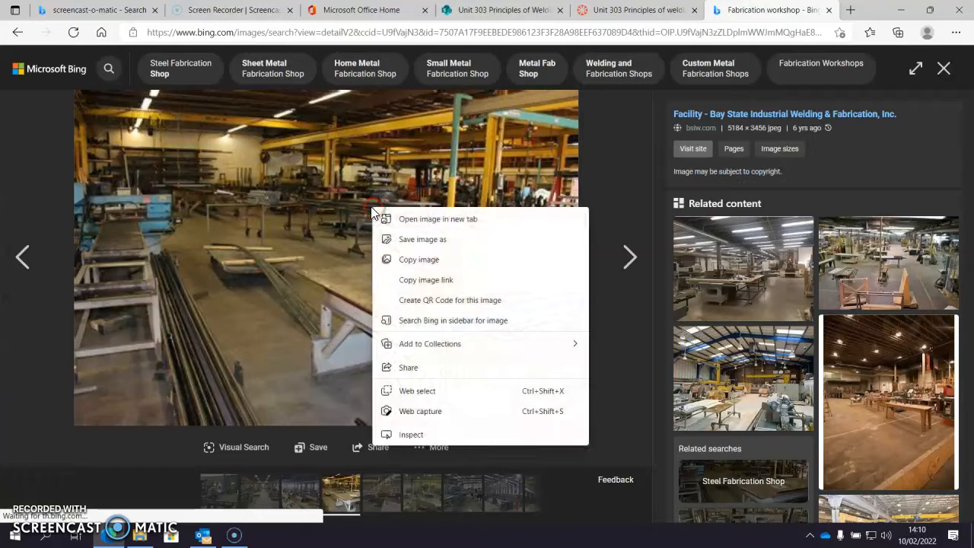
{"action": "left_click", "coordinate": [409, 241]}
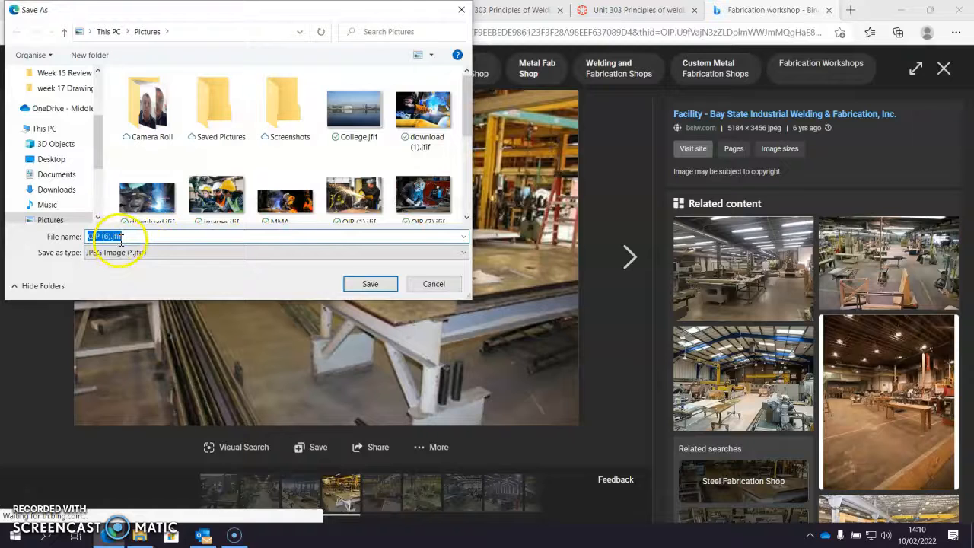
{"action": "left_click", "coordinate": [435, 285]}
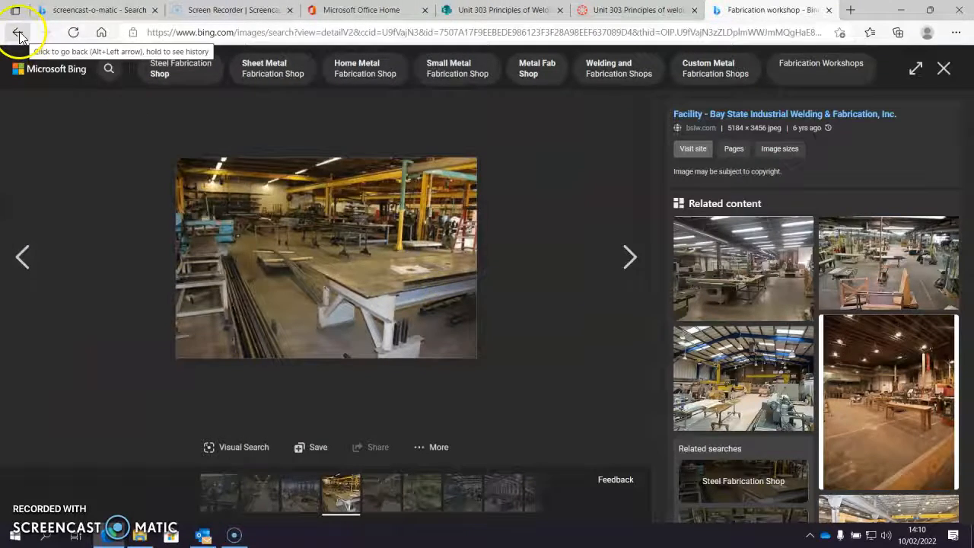
{"action": "left_click", "coordinate": [17, 32]}
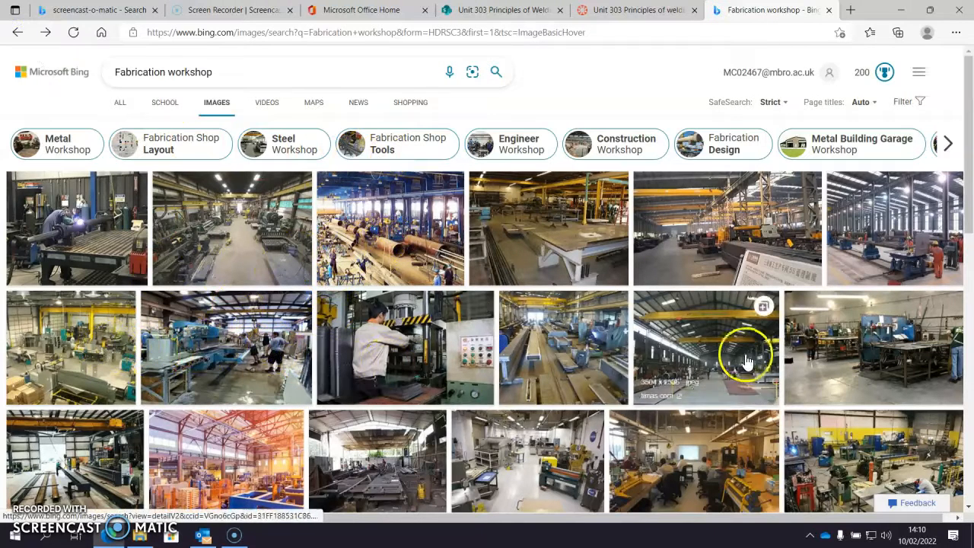
- Preview the PT Timas Suplindo workshop image with yellow overhead cranes, try to save it, and return to the results
{"action": "left_click", "coordinate": [721, 361]}
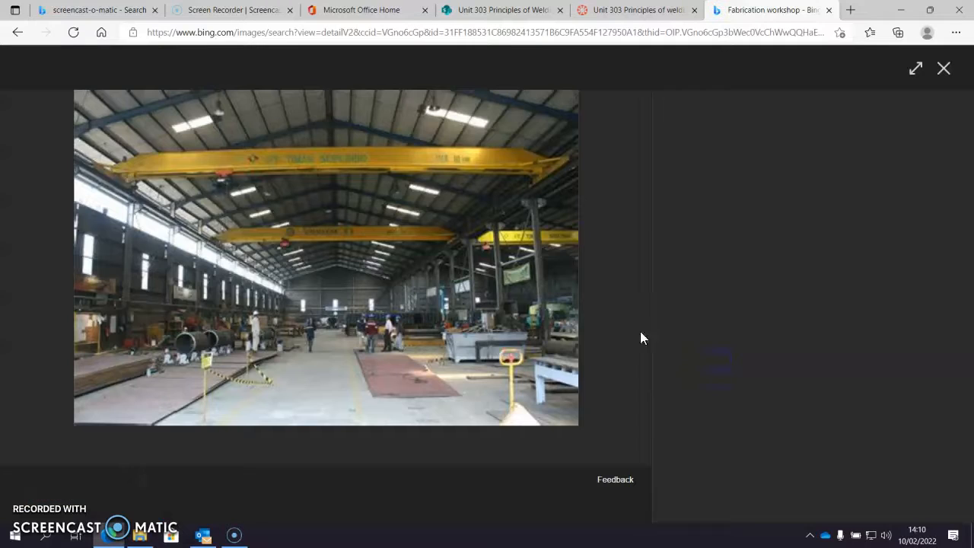
{"action": "right_click", "coordinate": [294, 249]}
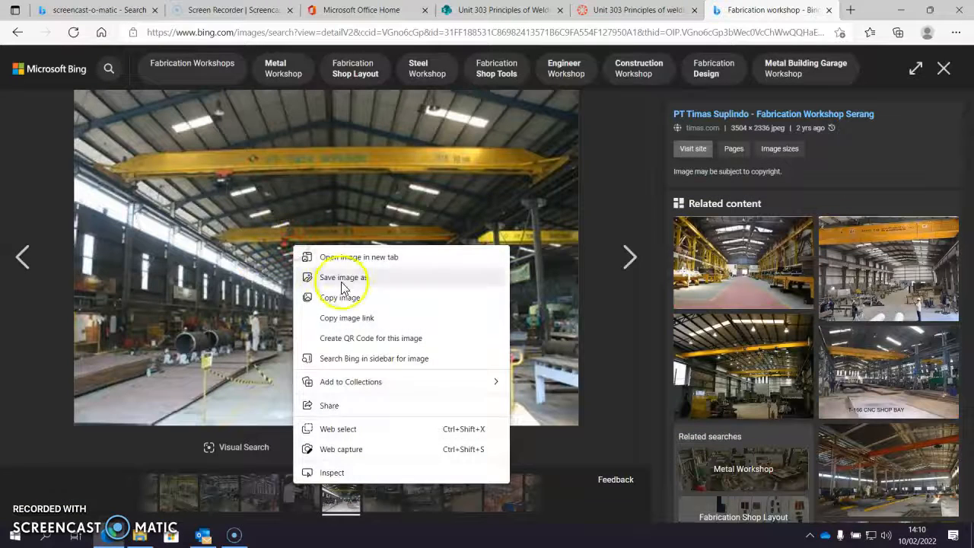
{"action": "left_click", "coordinate": [342, 279]}
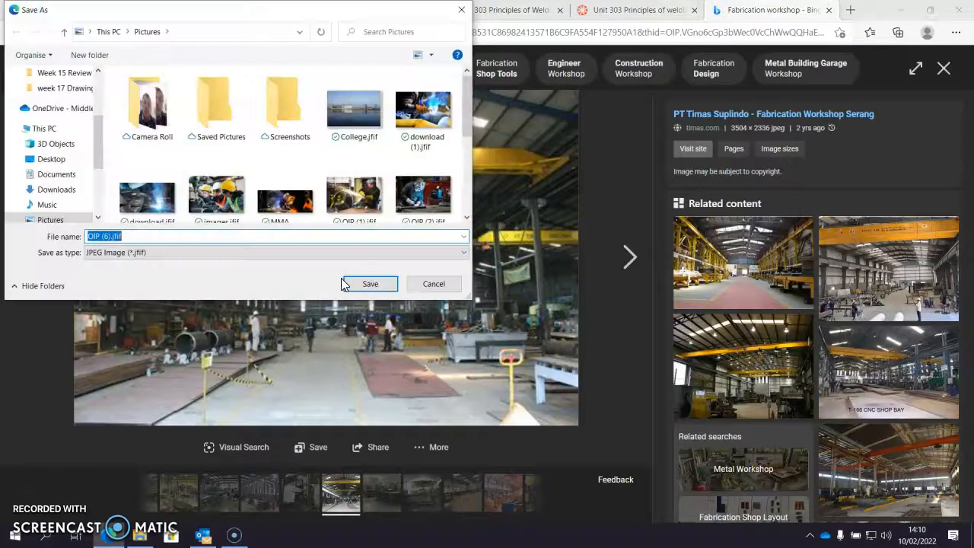
{"action": "left_click", "coordinate": [441, 283]}
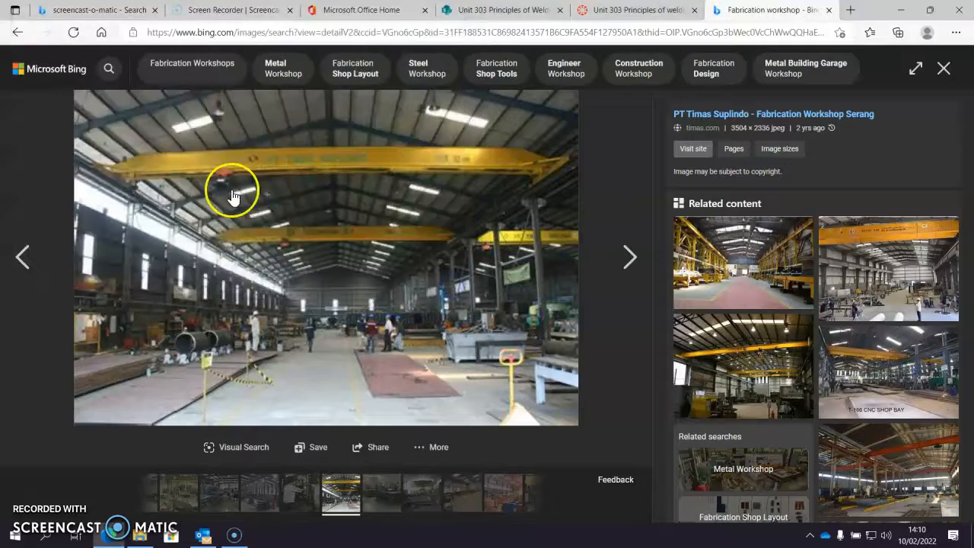
{"action": "left_click", "coordinate": [18, 33]}
- Preview the IWM Weldors & Machinists workshop image, try to save it to Pictures, and return to the results
{"action": "scroll", "coordinate": [415, 337], "scroll_direction": "down", "scroll_amount": 2}
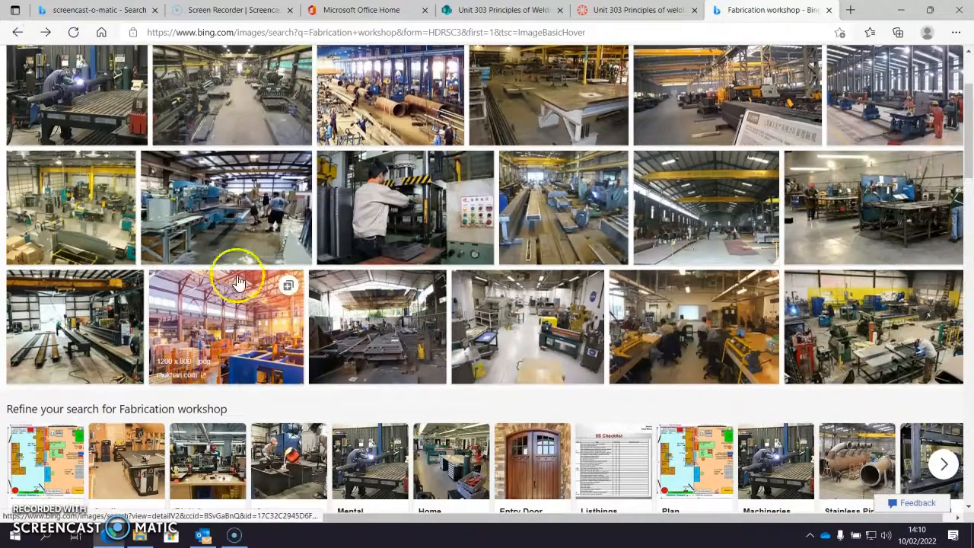
{"action": "left_click", "coordinate": [208, 112]}
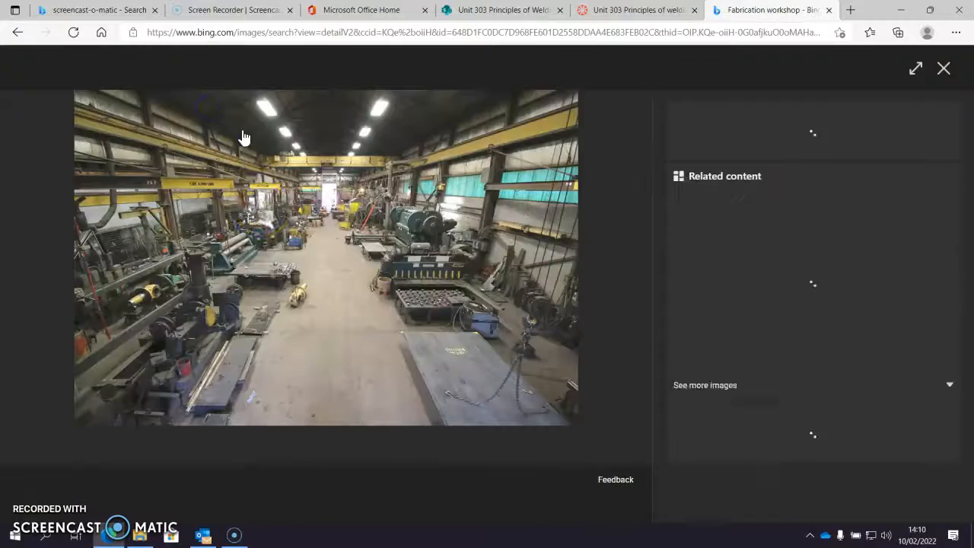
{"action": "right_click", "coordinate": [268, 213]}
{"action": "left_click", "coordinate": [315, 242]}
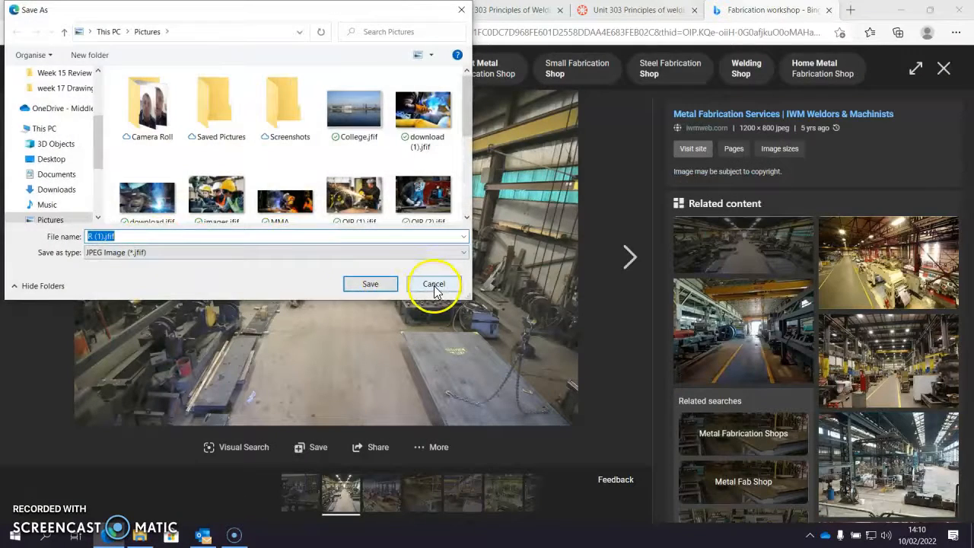
{"action": "left_click", "coordinate": [432, 287]}
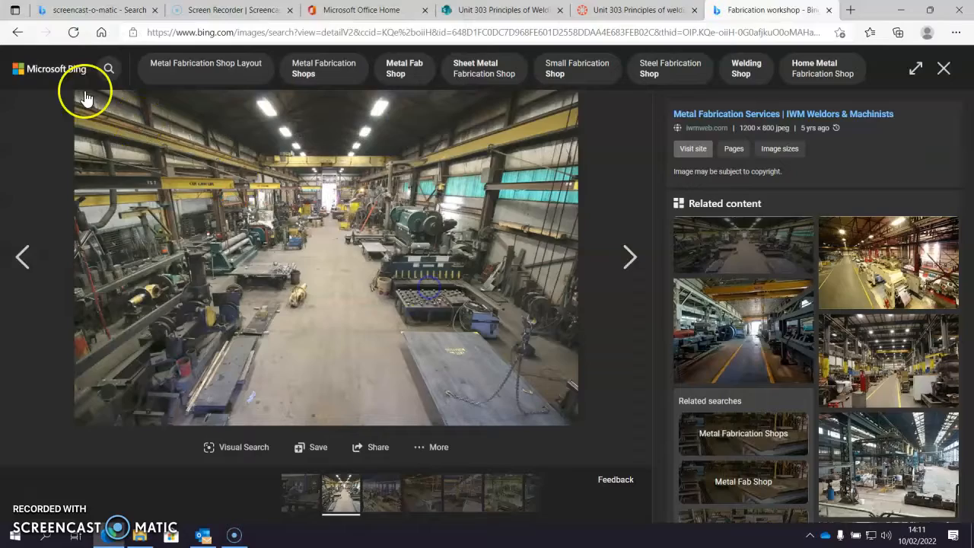
{"action": "left_click", "coordinate": [18, 33]}
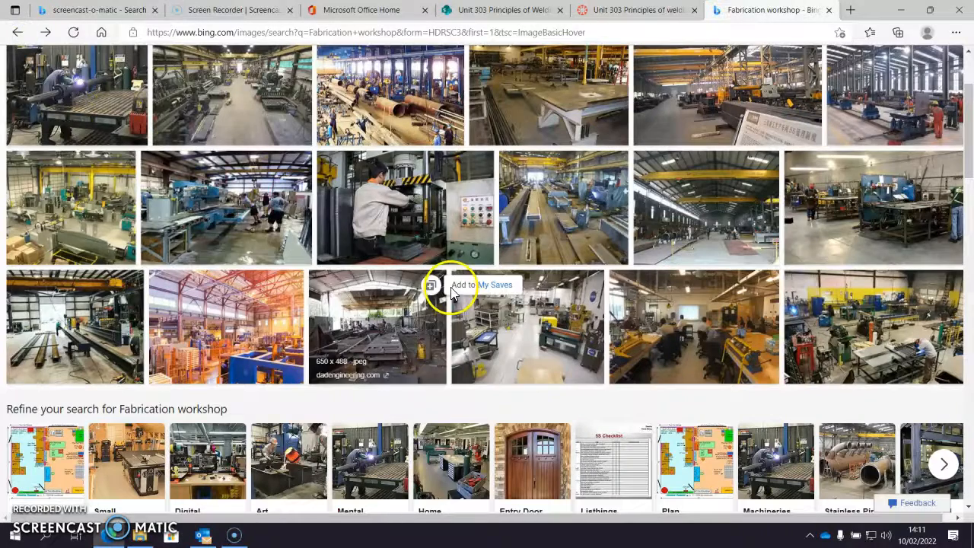
- Preview the Cast Iron Elegance workshop image with the yellow wall, try to save it, and return to the results
{"action": "left_click", "coordinate": [880, 328]}
{"action": "right_click", "coordinate": [275, 222]}
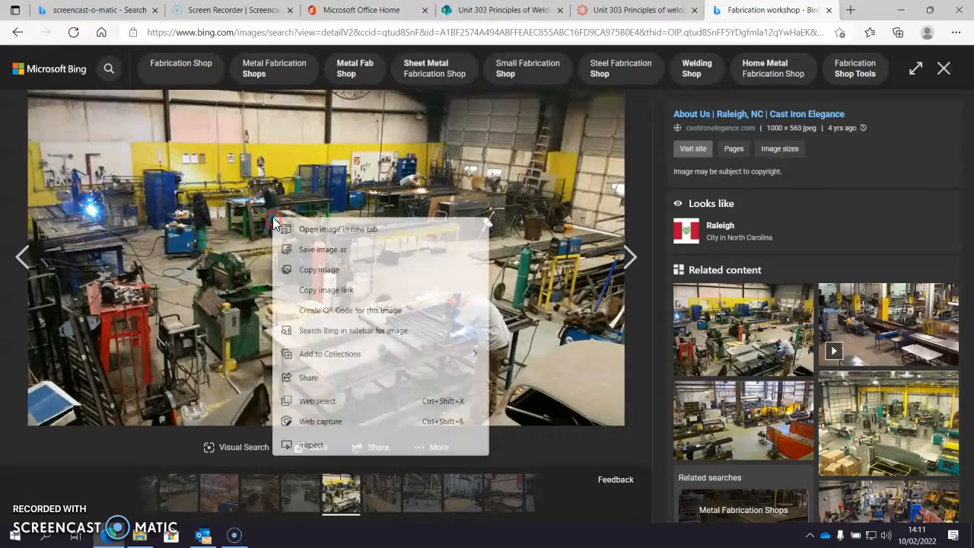
{"action": "left_click", "coordinate": [330, 251]}
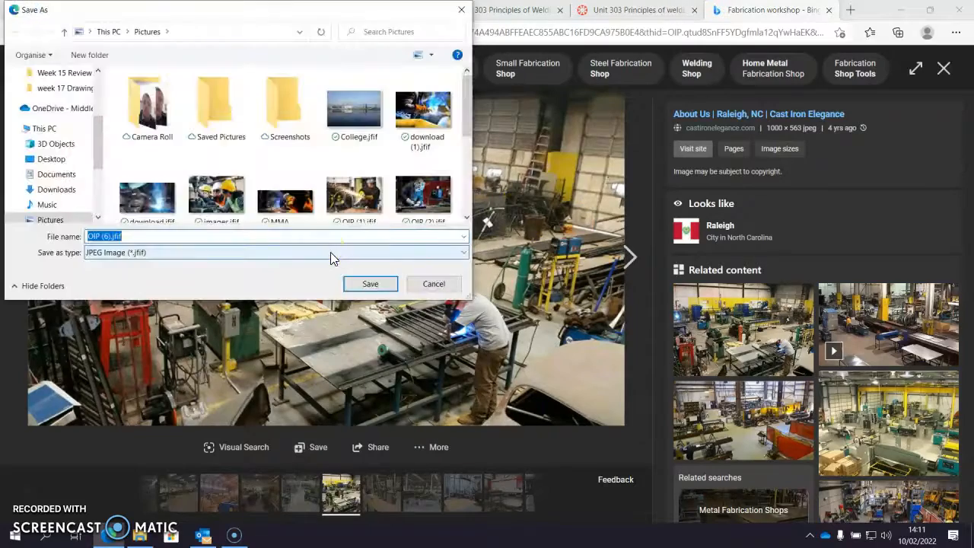
{"action": "left_click", "coordinate": [448, 287]}
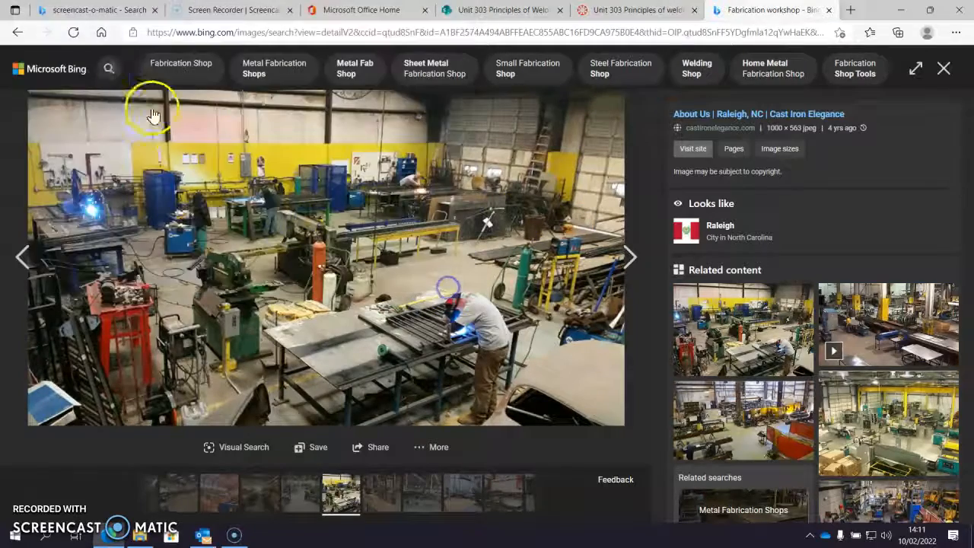
{"action": "left_click", "coordinate": [17, 32]}
- Browse further Fabrication workshop image results and preview the Fine Art America metal fabrication shop interior photograph
{"action": "scroll", "coordinate": [386, 354], "scroll_direction": "down", "scroll_amount": 3}
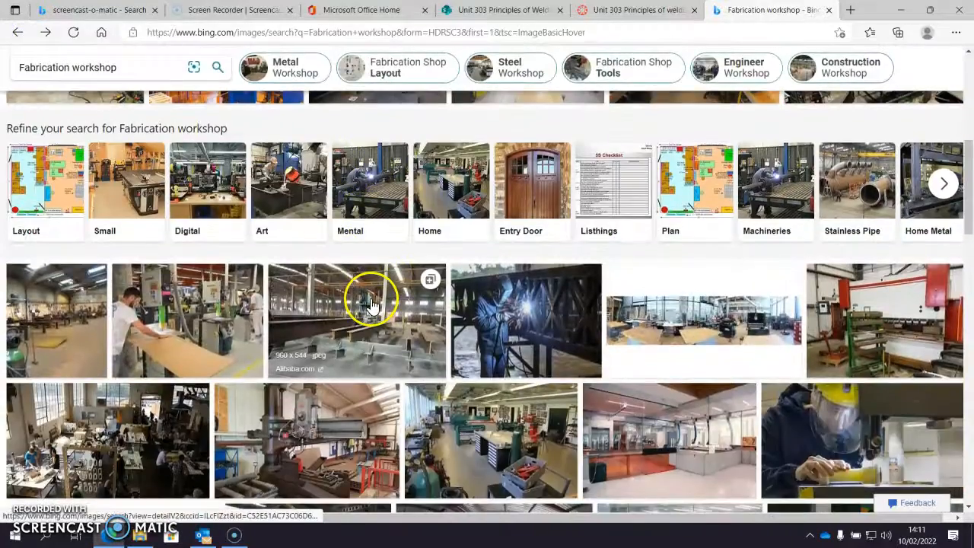
{"action": "scroll", "coordinate": [365, 310], "scroll_direction": "down", "scroll_amount": 2}
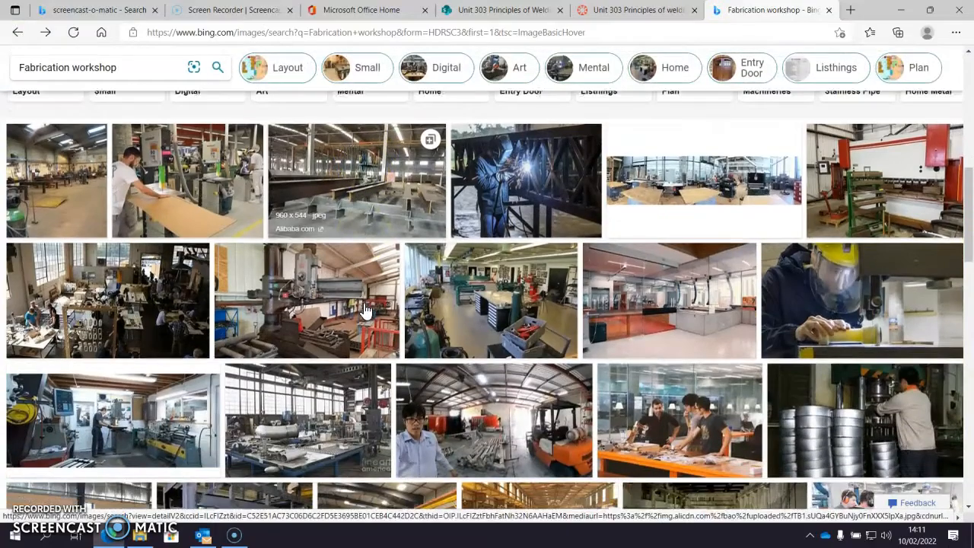
{"action": "scroll", "coordinate": [693, 303], "scroll_direction": "down", "scroll_amount": 2}
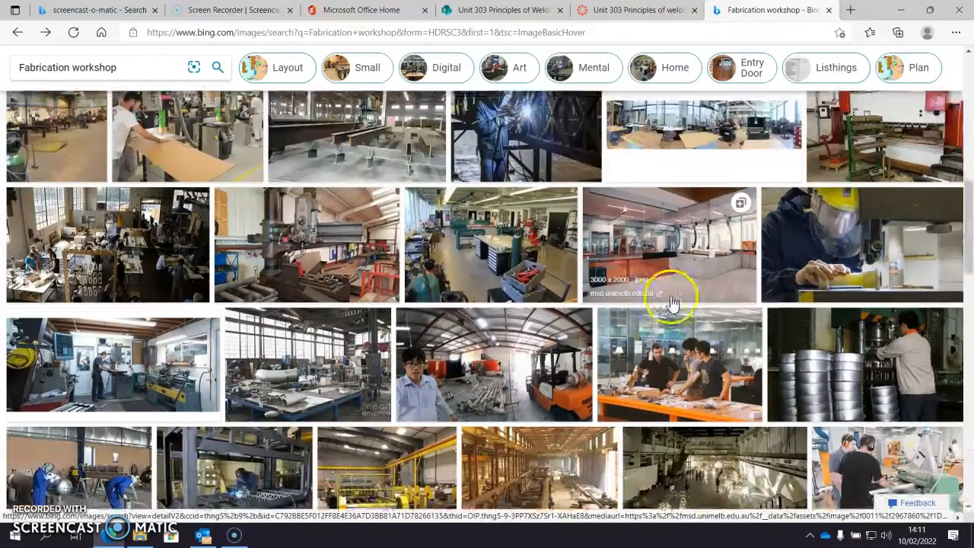
{"action": "scroll", "coordinate": [669, 304], "scroll_direction": "down", "scroll_amount": 1}
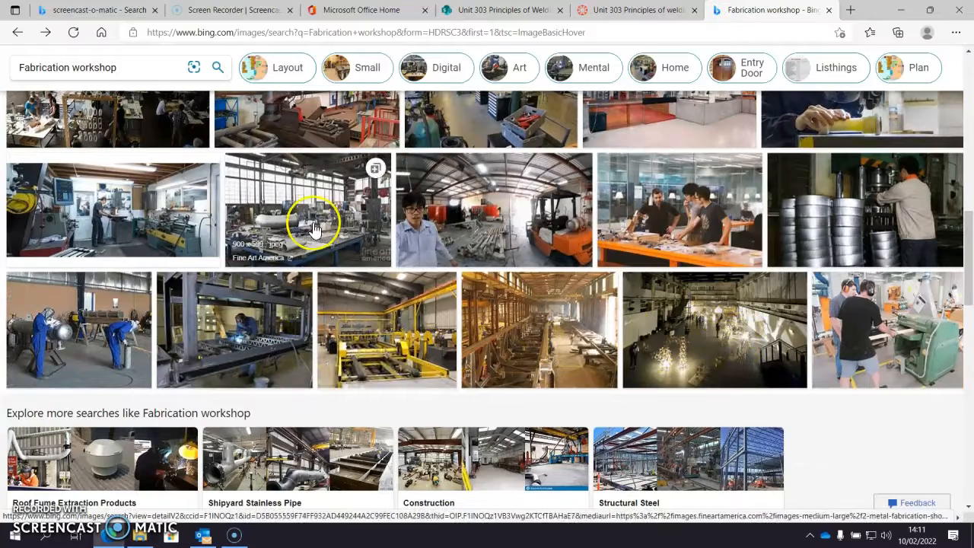
{"action": "left_click", "coordinate": [283, 228]}
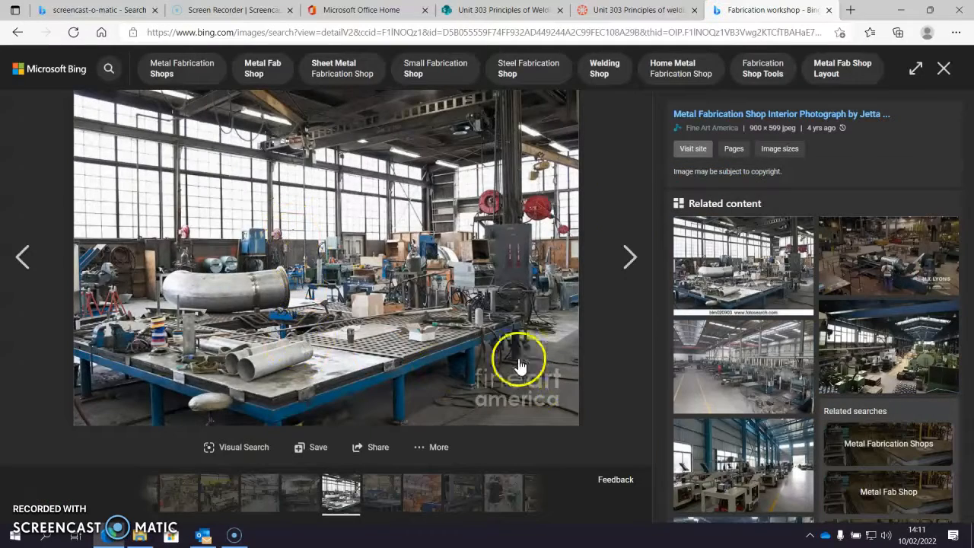
{"action": "left_click", "coordinate": [941, 76]}
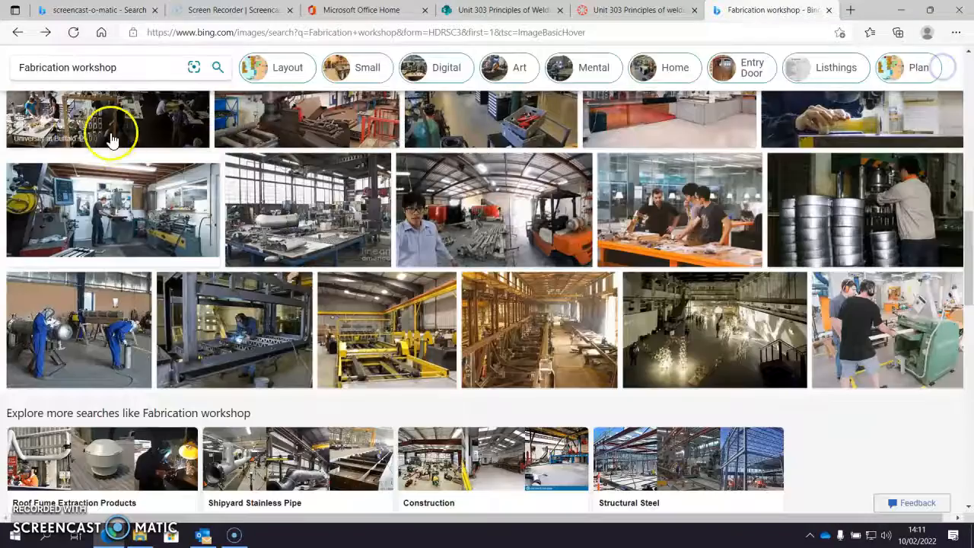
{"action": "scroll", "coordinate": [178, 266], "scroll_direction": "down", "scroll_amount": 5}
{"action": "scroll", "coordinate": [192, 275], "scroll_direction": "up", "scroll_amount": 5}
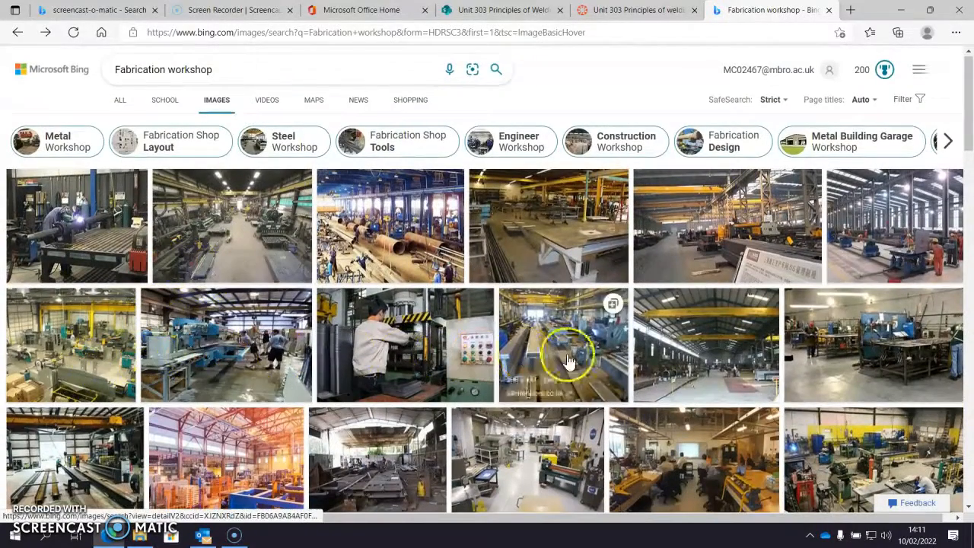
- Reopen the PT Timas Suplindo workshop image, check its image options, and go back to the image results
{"action": "left_click", "coordinate": [680, 366]}
{"action": "right_click", "coordinate": [362, 295]}
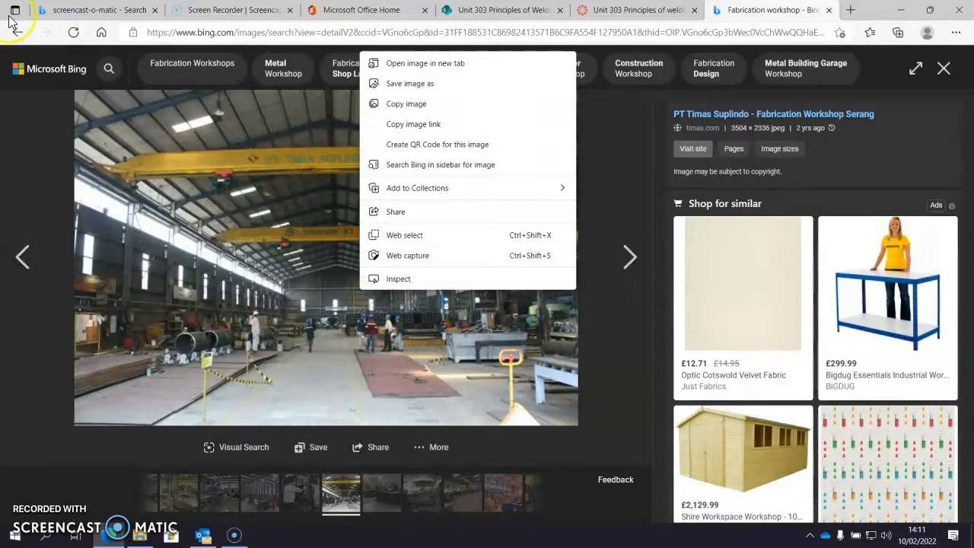
{"action": "left_click", "coordinate": [17, 32]}
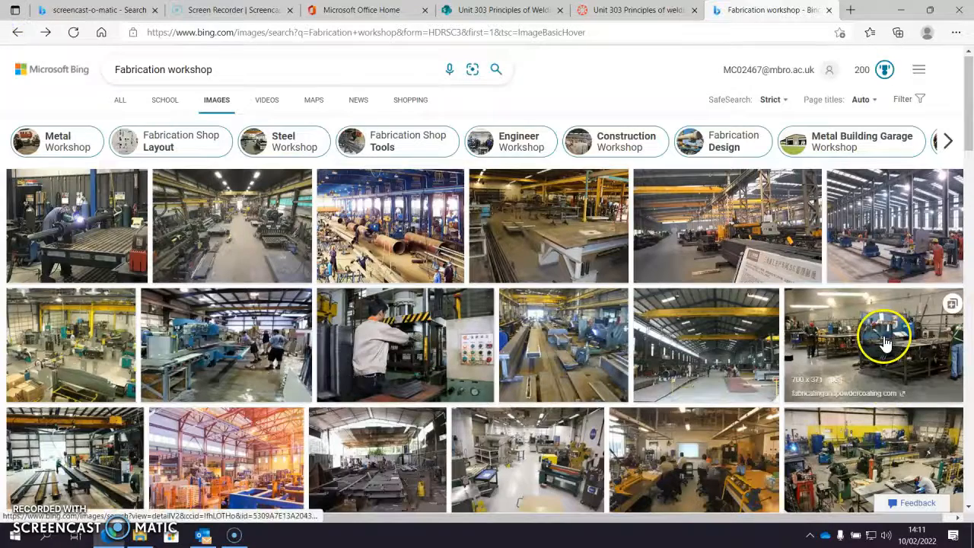
- Preview the China Workshop Type Piping image and save it to Pictures as Workshop-Type-Piping-Pipe-Spooling-Fabrication-System.jpg
{"action": "left_click", "coordinate": [874, 259]}
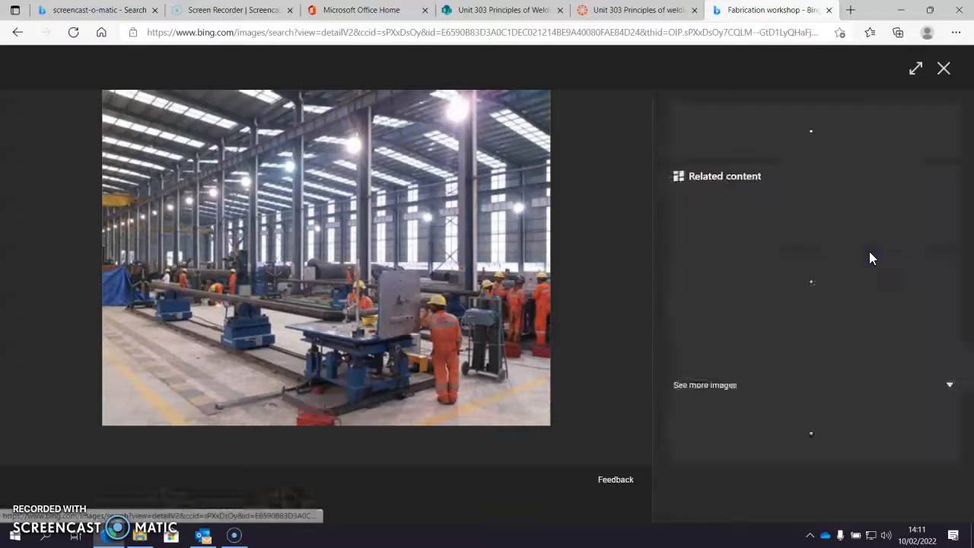
{"action": "right_click", "coordinate": [450, 276]}
{"action": "left_click", "coordinate": [515, 317]}
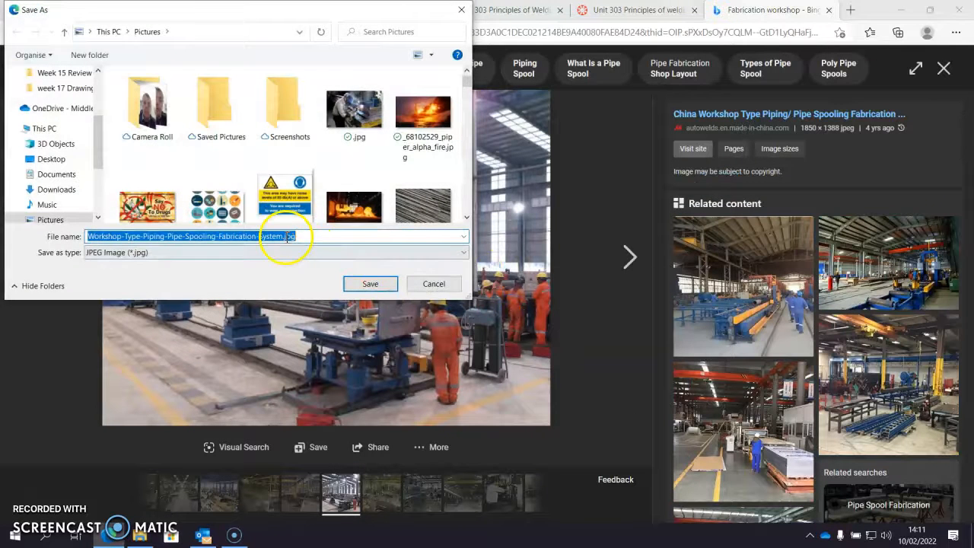
{"action": "left_click", "coordinate": [371, 283]}
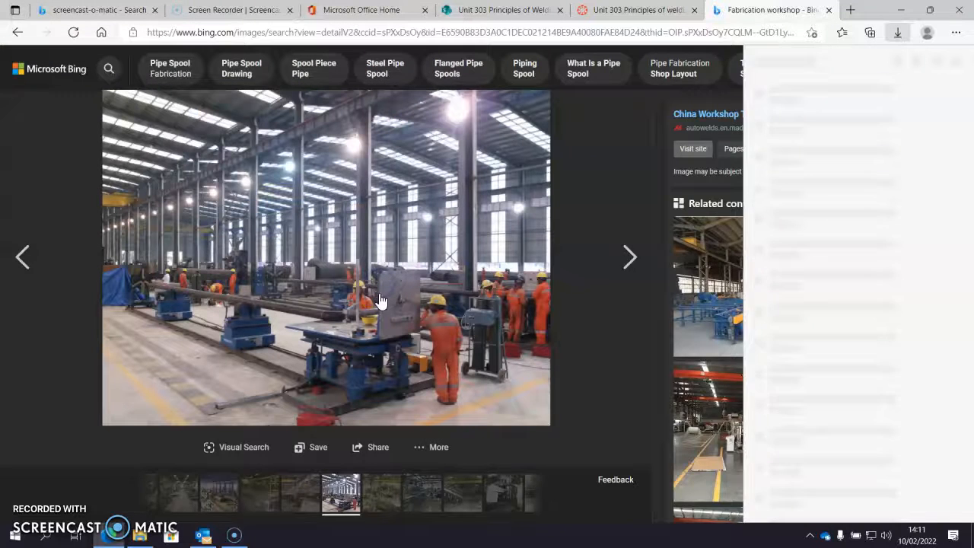
{"action": "mouse_move", "coordinate": [932, 106]}
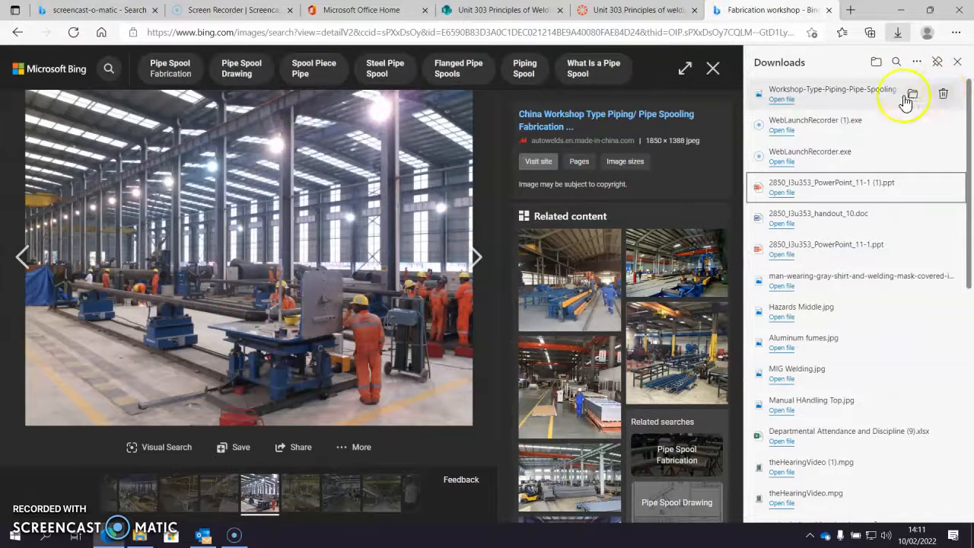
{"action": "left_click", "coordinate": [957, 63]}
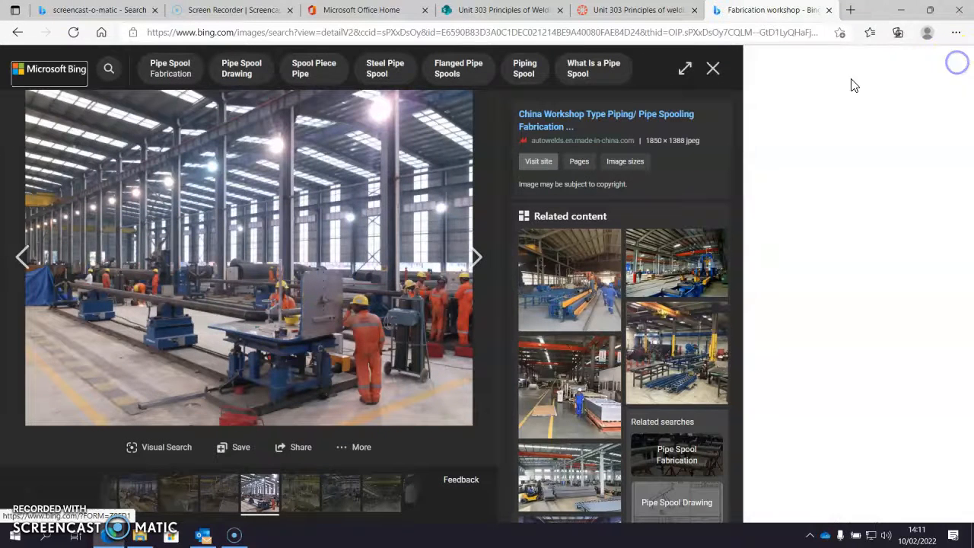
- On the Unit 303 SharePoint page, upload Workshop-Type-Piping-Pipe-Spooling-Fabrication-System.jpg as the Week 1 Introduction tile's background image
{"action": "left_click", "coordinate": [546, 10]}
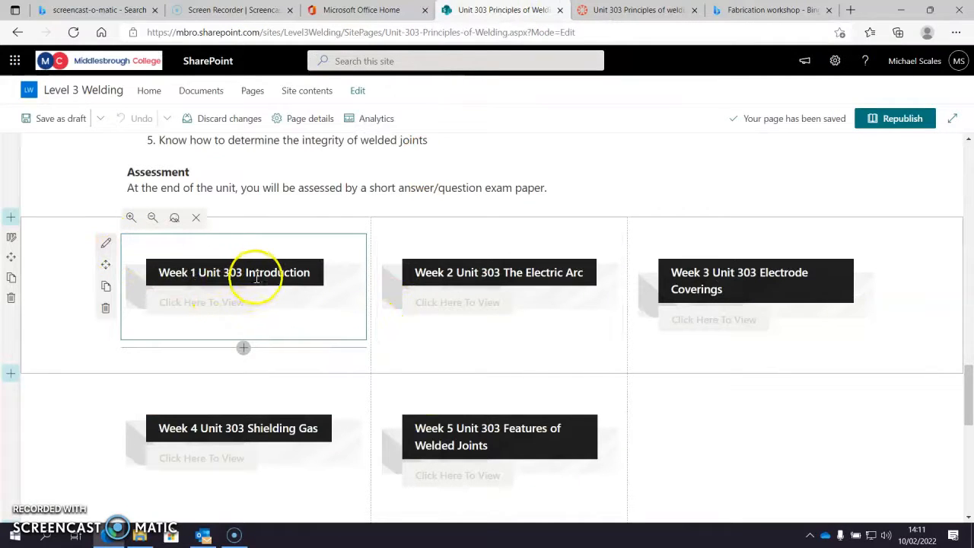
{"action": "left_click", "coordinate": [107, 247]}
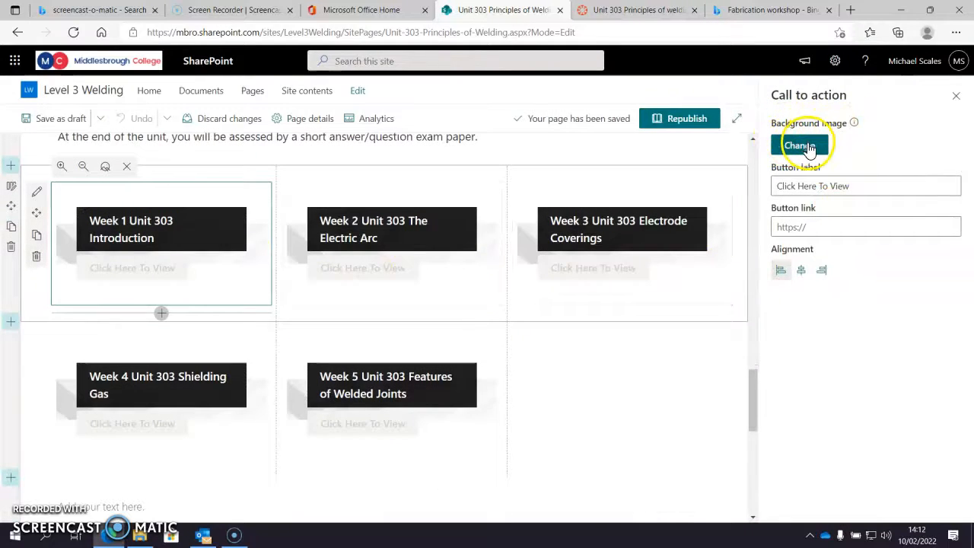
{"action": "left_click", "coordinate": [808, 148]}
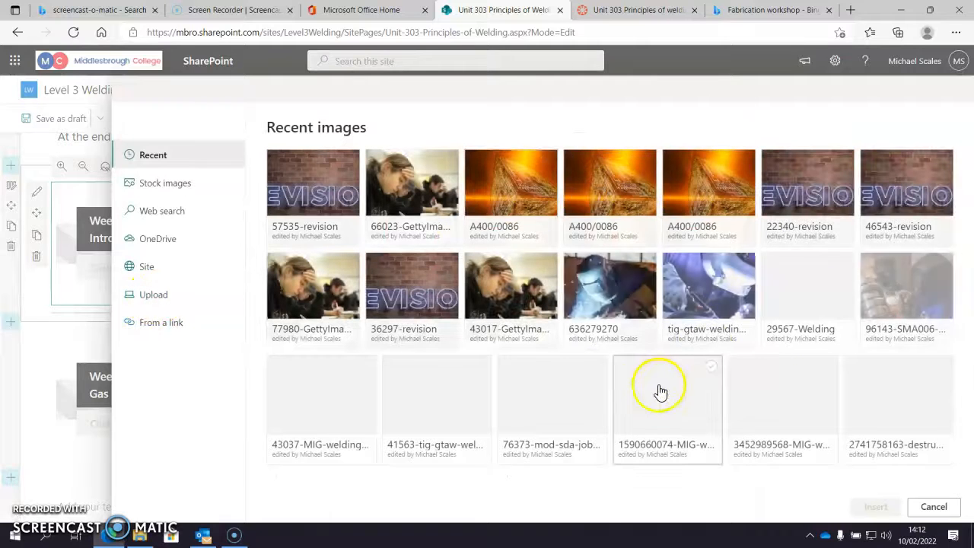
{"action": "left_click", "coordinate": [147, 297]}
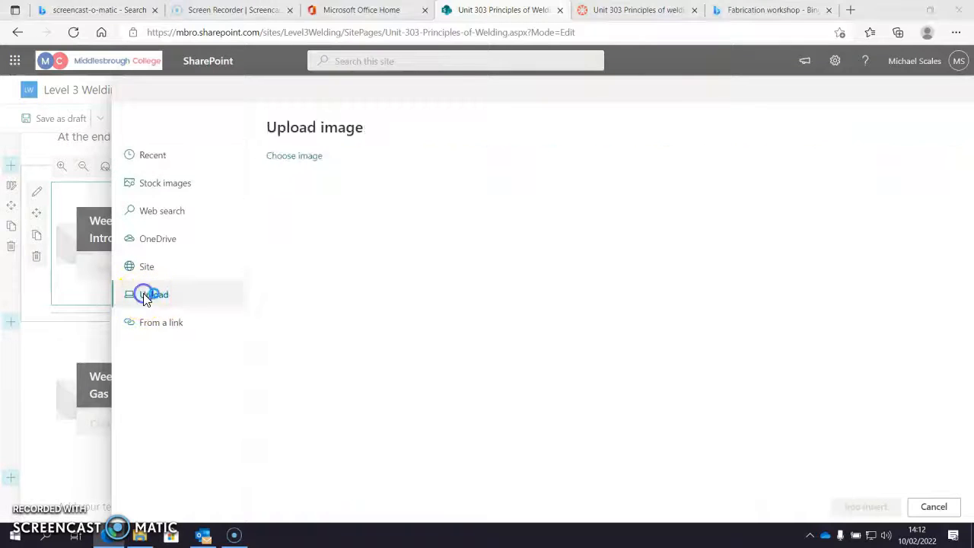
{"action": "left_click_drag", "start_coordinate": [470, 81], "coordinate": [457, 234]}
{"action": "left_click", "coordinate": [229, 202]}
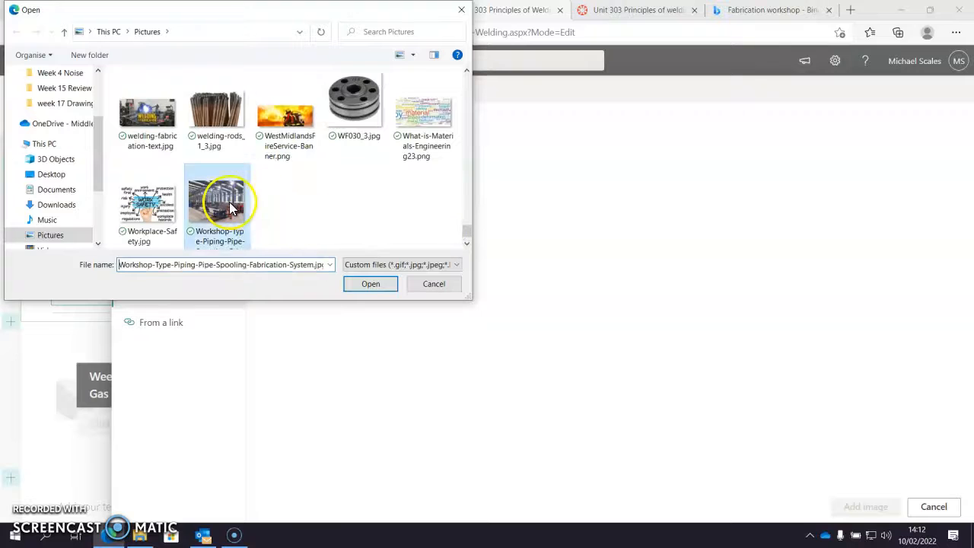
{"action": "left_click", "coordinate": [371, 286]}
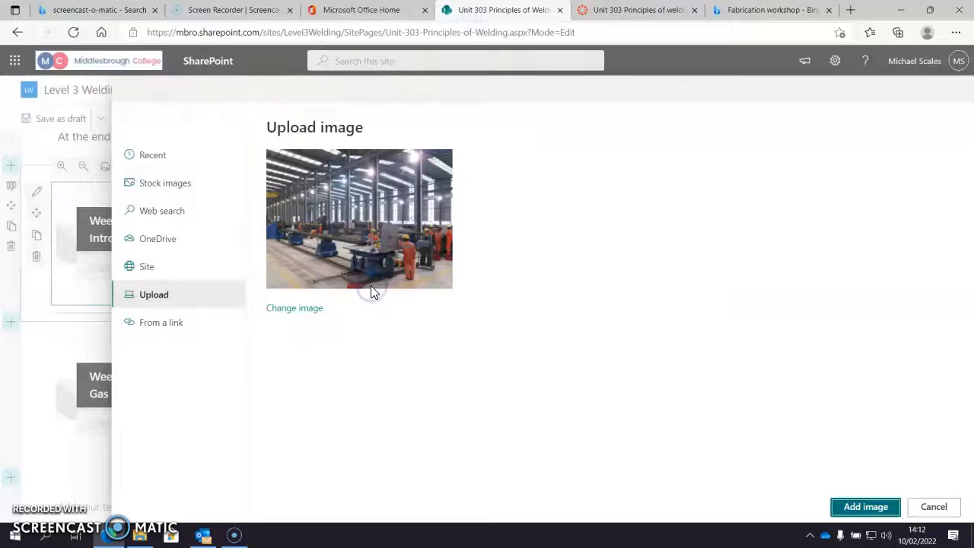
{"action": "left_click", "coordinate": [854, 508]}
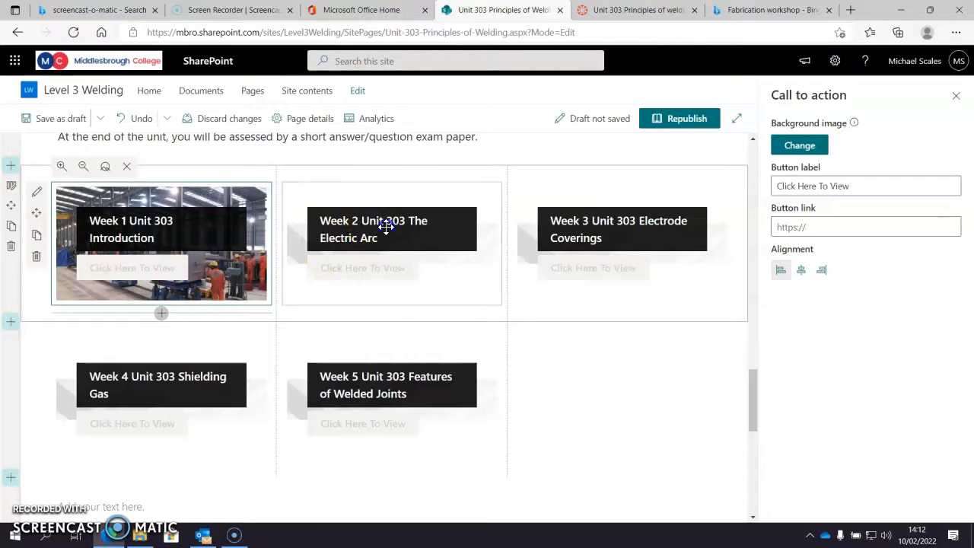
- Set the Week 2 The Electric Arc tile's background to the uploaded Workshop-Type-Piping-Pipe-Spooling-Fabrication-System.jpg from Pictures
{"action": "left_click", "coordinate": [306, 204]}
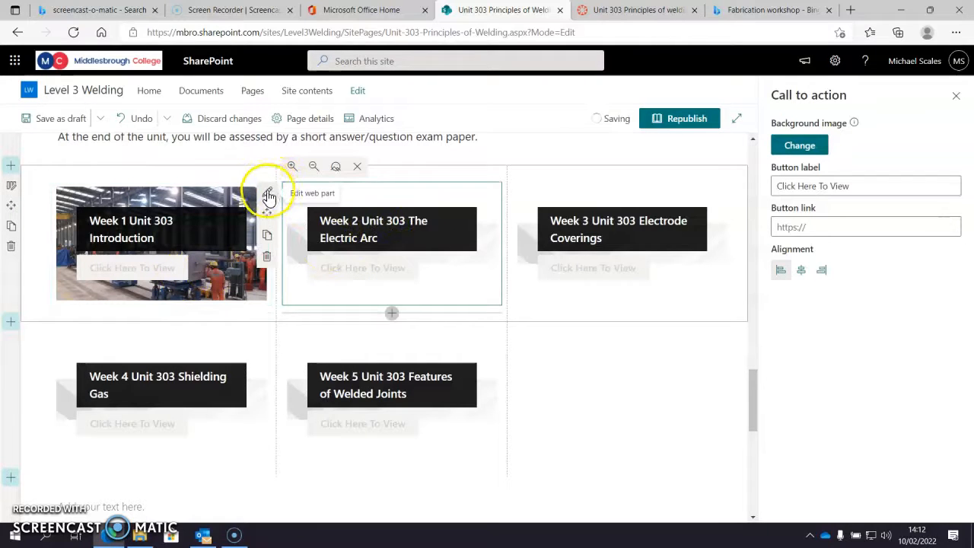
{"action": "left_click", "coordinate": [796, 147]}
{"action": "left_click", "coordinate": [162, 296]}
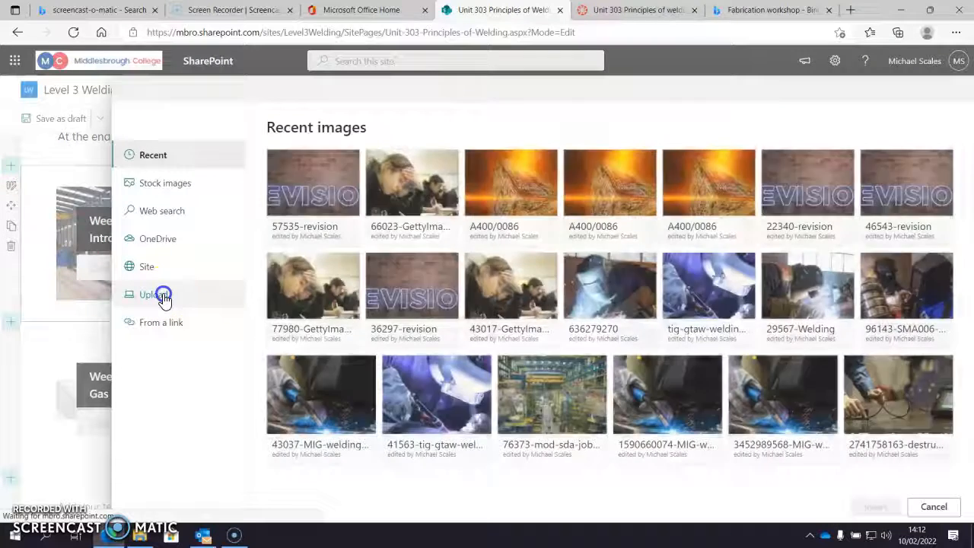
{"action": "left_click_drag", "start_coordinate": [466, 80], "coordinate": [464, 240]}
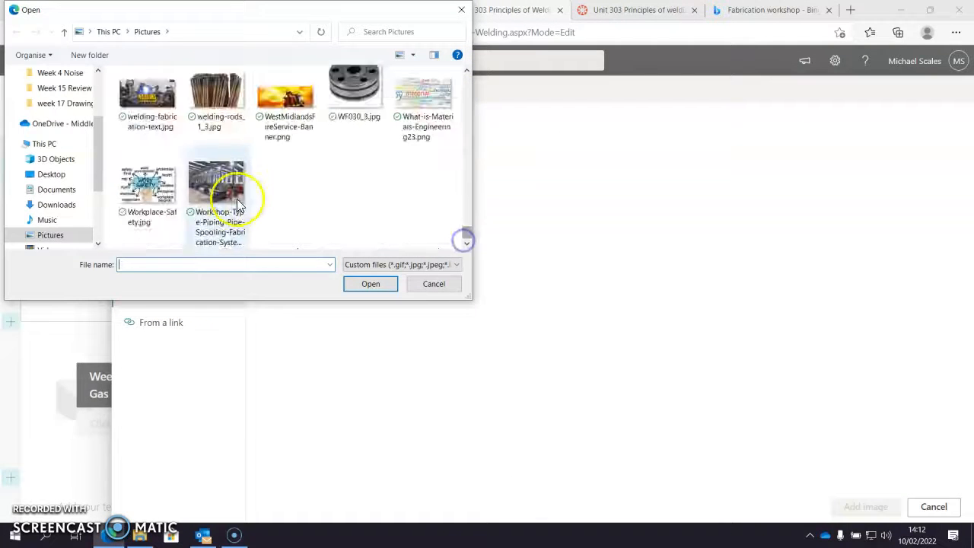
{"action": "left_click", "coordinate": [236, 199]}
{"action": "left_click", "coordinate": [372, 286]}
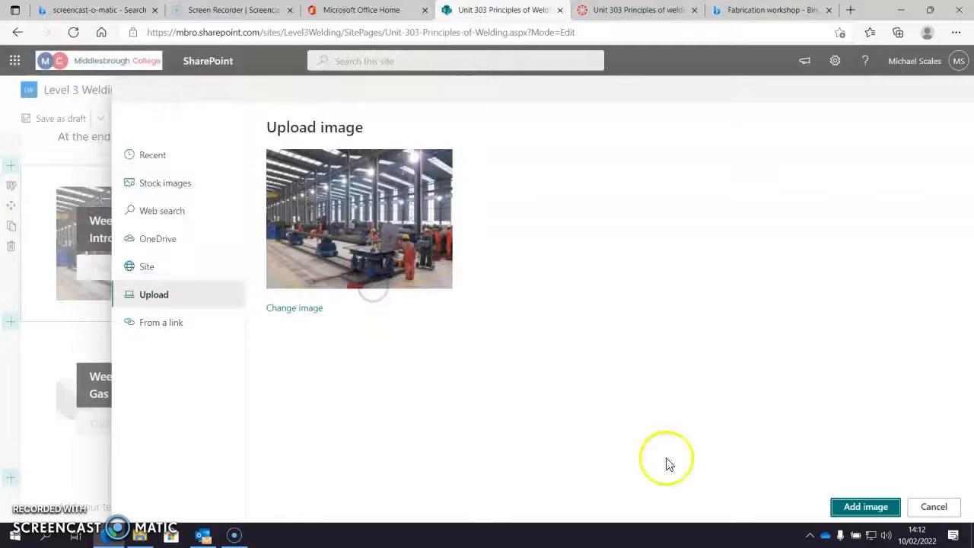
{"action": "left_click", "coordinate": [851, 508]}
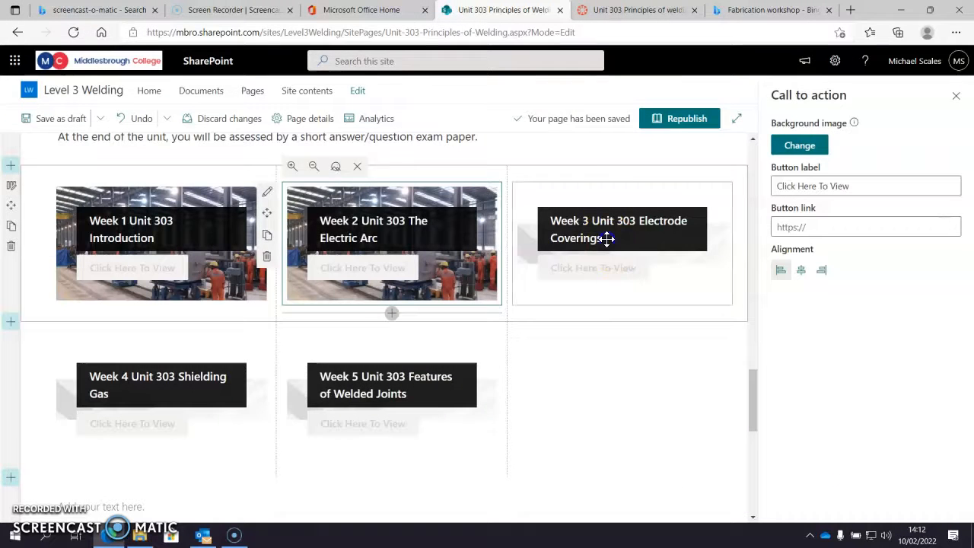
- Upload the same pipe spooling workshop image from Pictures as the background of the Week 3 Electrode Coverings tile
{"action": "left_click", "coordinate": [807, 146]}
{"action": "left_click", "coordinate": [152, 295]}
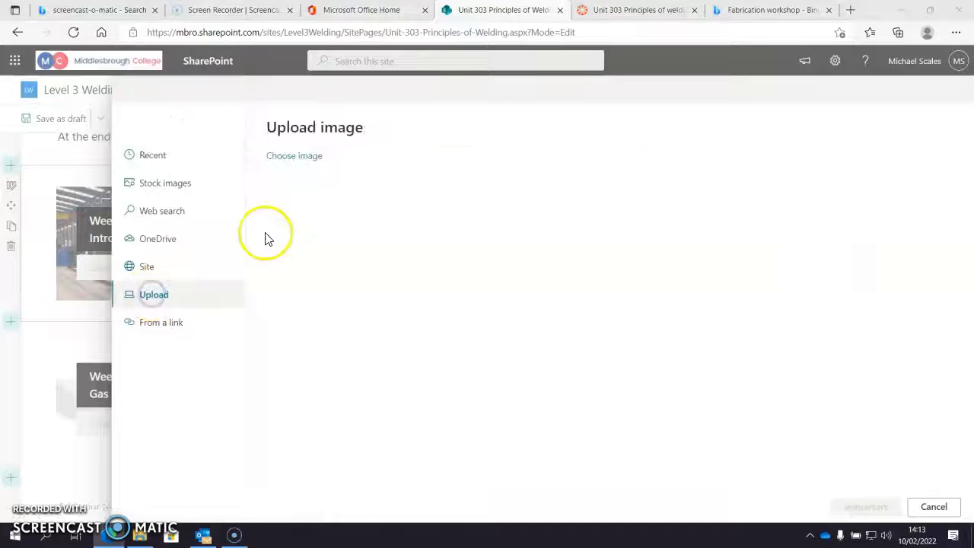
{"action": "left_click", "coordinate": [294, 155]}
{"action": "left_click_drag", "start_coordinate": [467, 82], "coordinate": [383, 239]}
{"action": "left_click", "coordinate": [219, 199]}
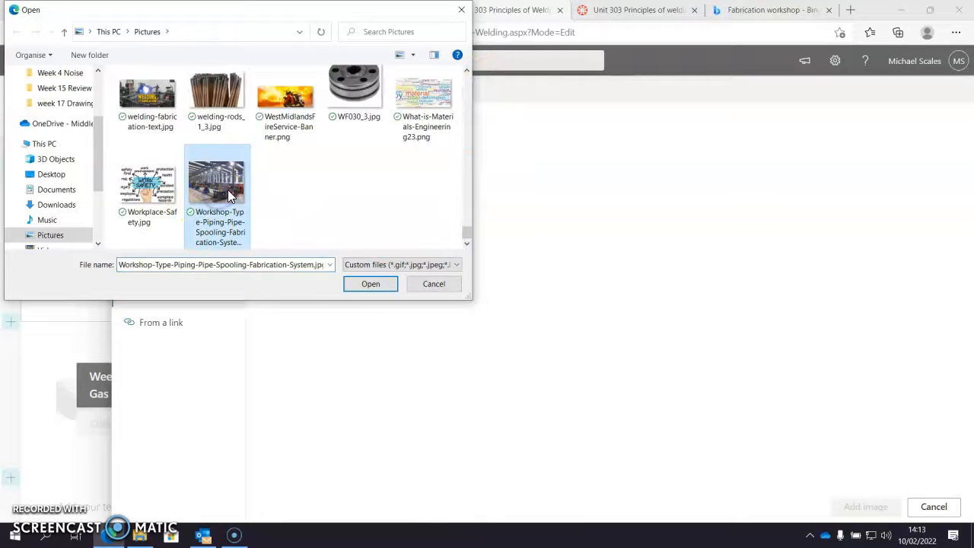
{"action": "left_click", "coordinate": [372, 284]}
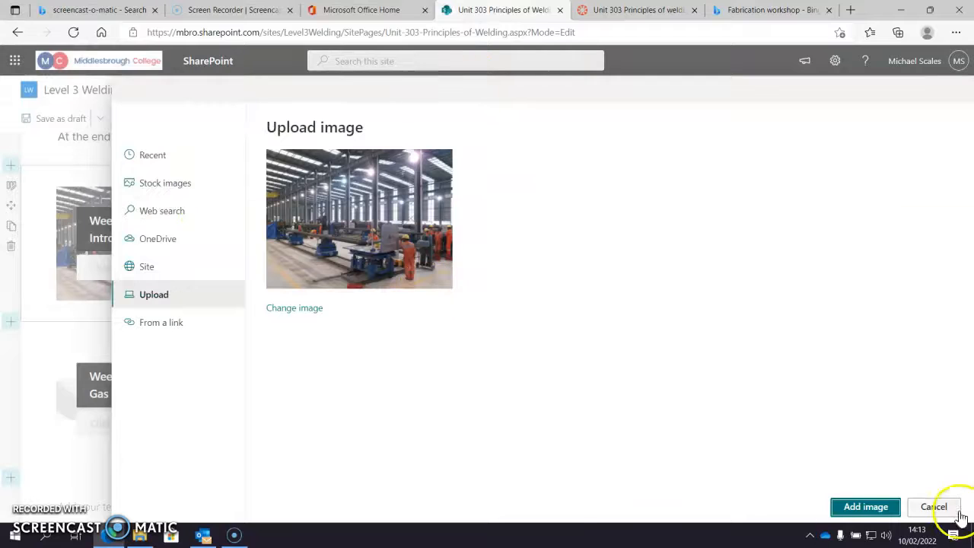
{"action": "left_click", "coordinate": [866, 507]}
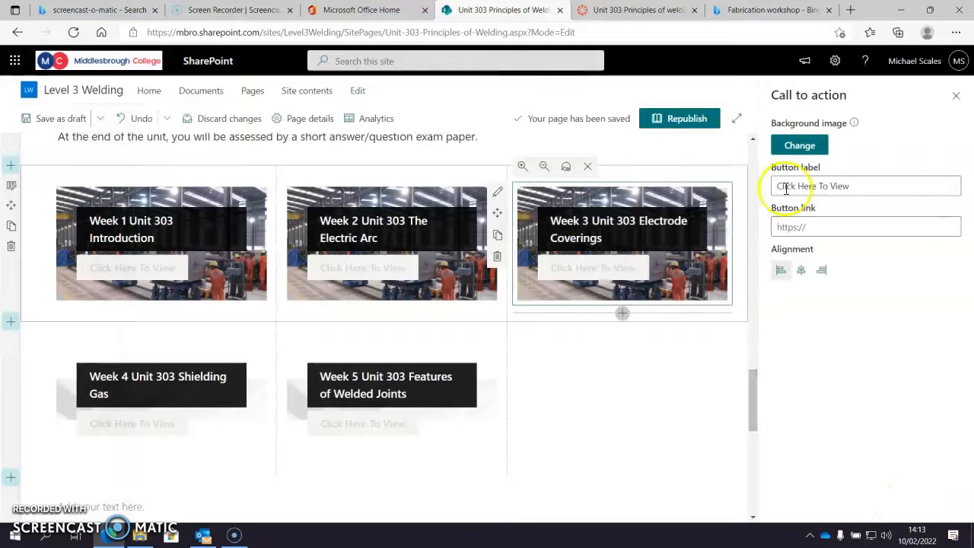
- Change the Week 4 Shielding Gas tile's background to the pipe spooling workshop image from Pictures
{"action": "left_click", "coordinate": [130, 428]}
{"action": "left_click", "coordinate": [804, 147]}
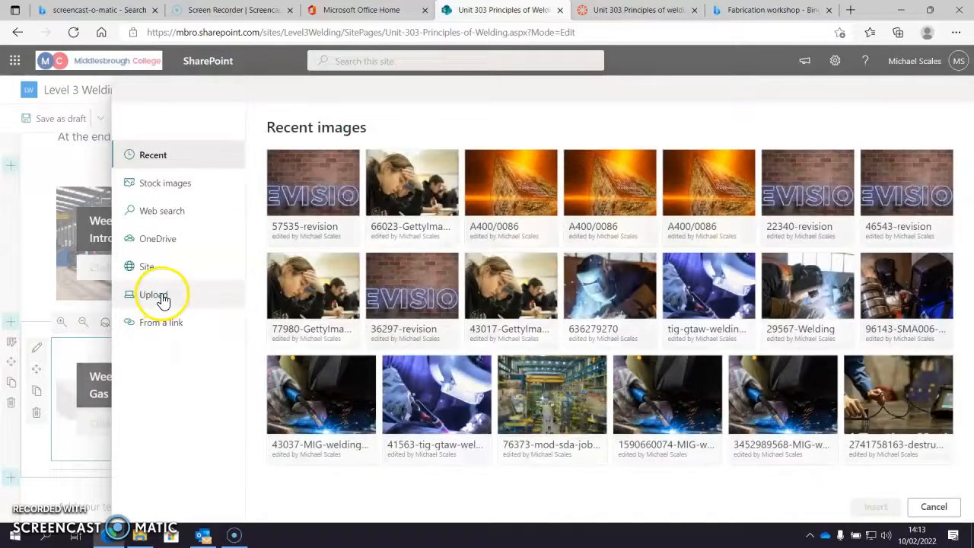
{"action": "left_click", "coordinate": [162, 296]}
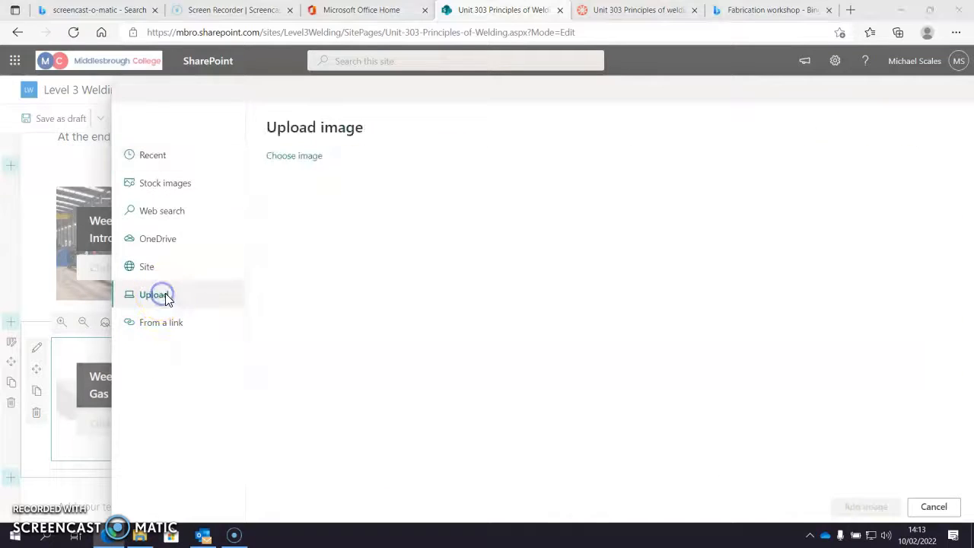
{"action": "scroll", "coordinate": [402, 204], "scroll_direction": "down", "scroll_amount": 10}
{"action": "scroll", "coordinate": [407, 209], "scroll_direction": "down", "scroll_amount": 15}
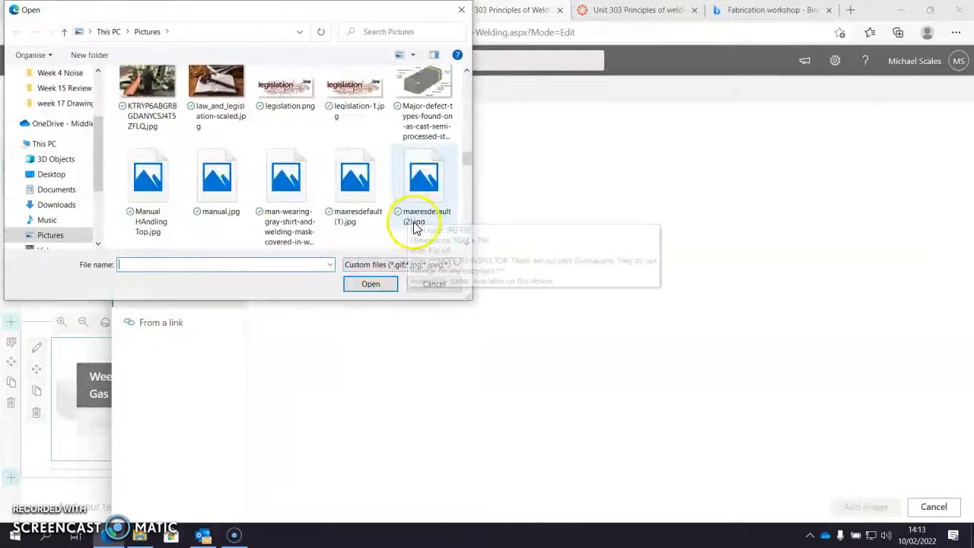
{"action": "left_click", "coordinate": [213, 192]}
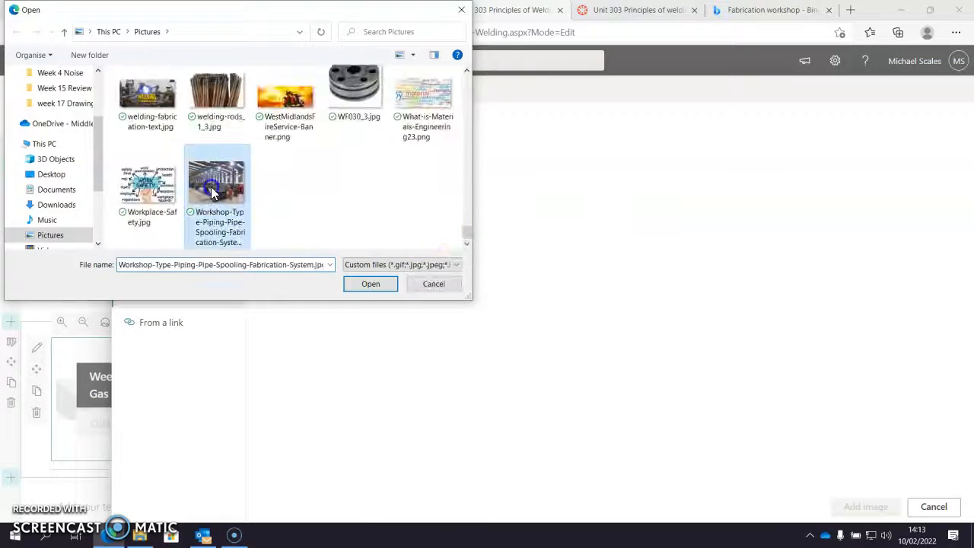
{"action": "left_click", "coordinate": [372, 284]}
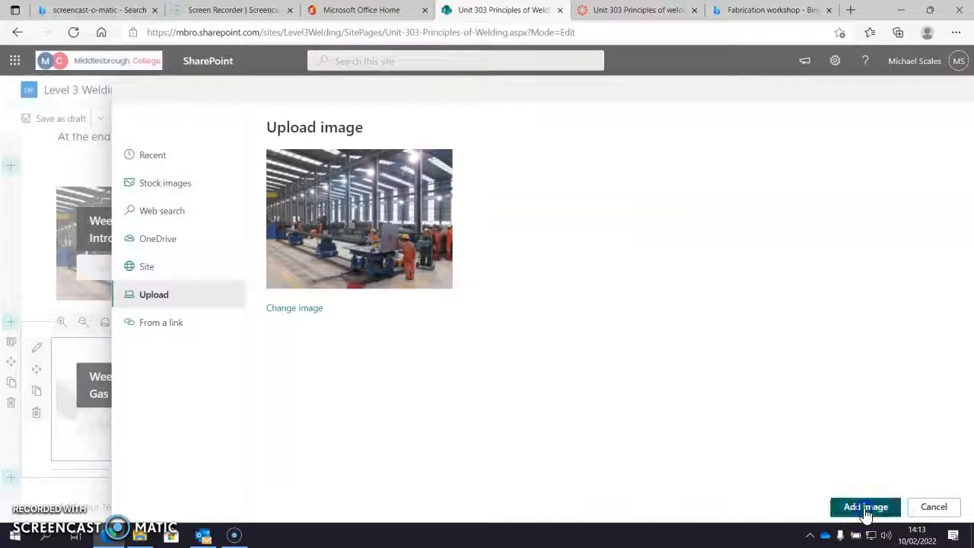
{"action": "left_click", "coordinate": [867, 508]}
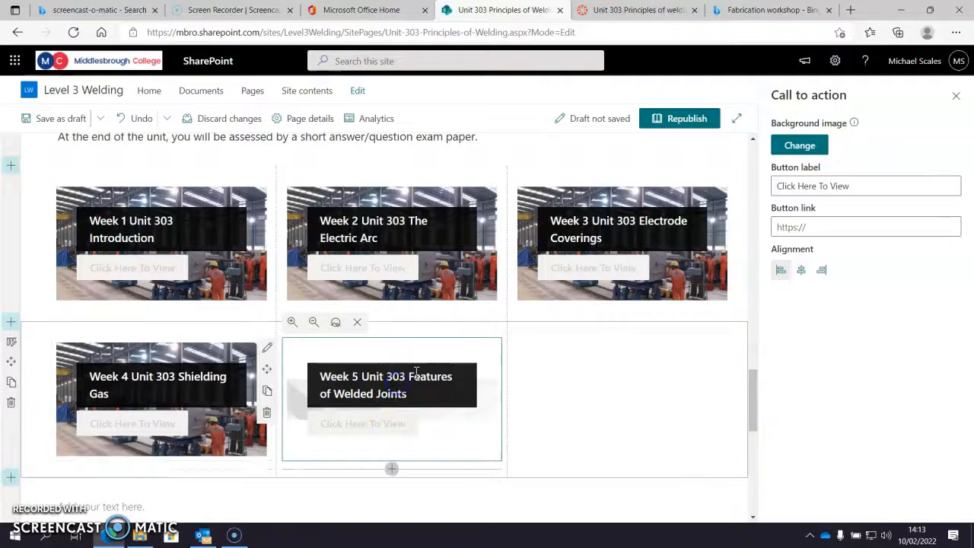
- Give the Week 5 Features of Welded Joints tile the pipe spooling workshop image from Pictures as its background
{"action": "left_click", "coordinate": [798, 146]}
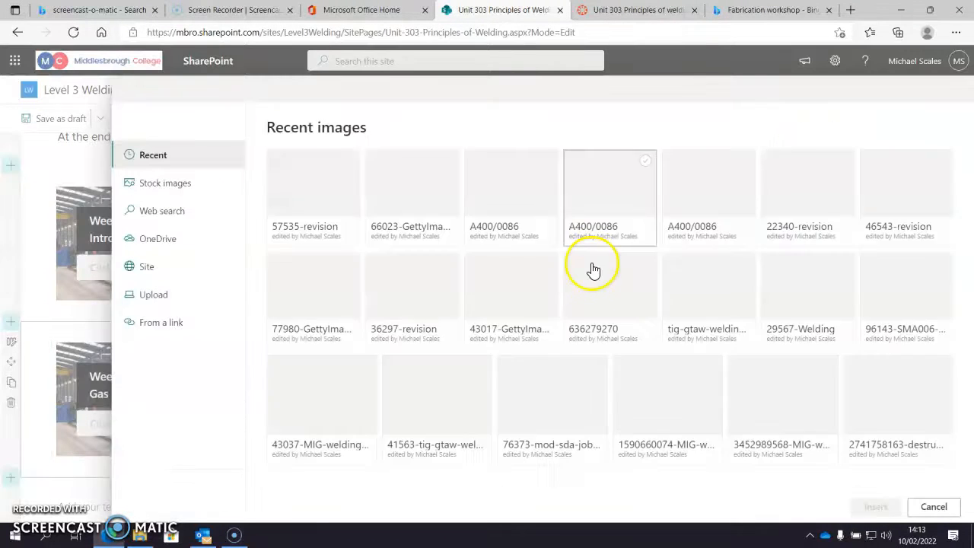
{"action": "left_click", "coordinate": [164, 296]}
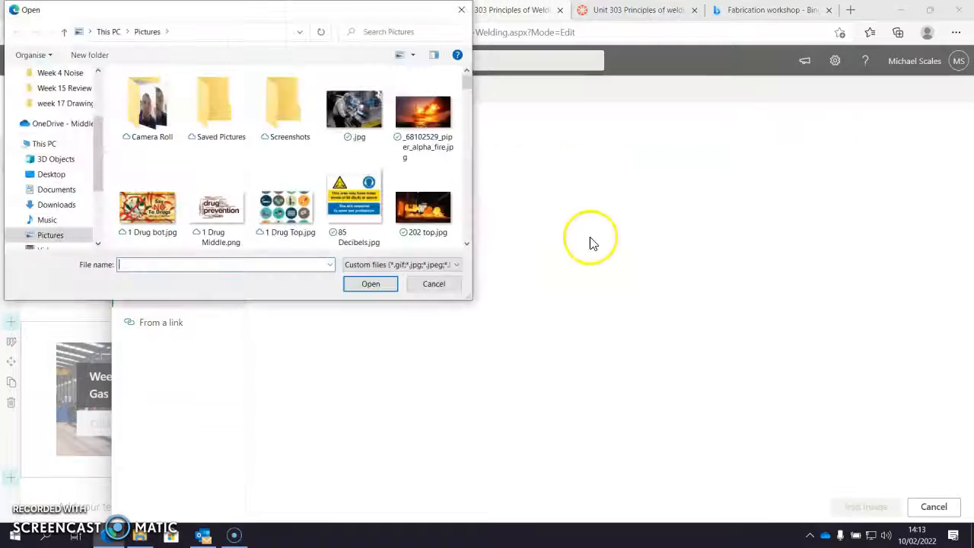
{"action": "left_click_drag", "start_coordinate": [467, 90], "coordinate": [470, 241]}
{"action": "left_click", "coordinate": [204, 186]}
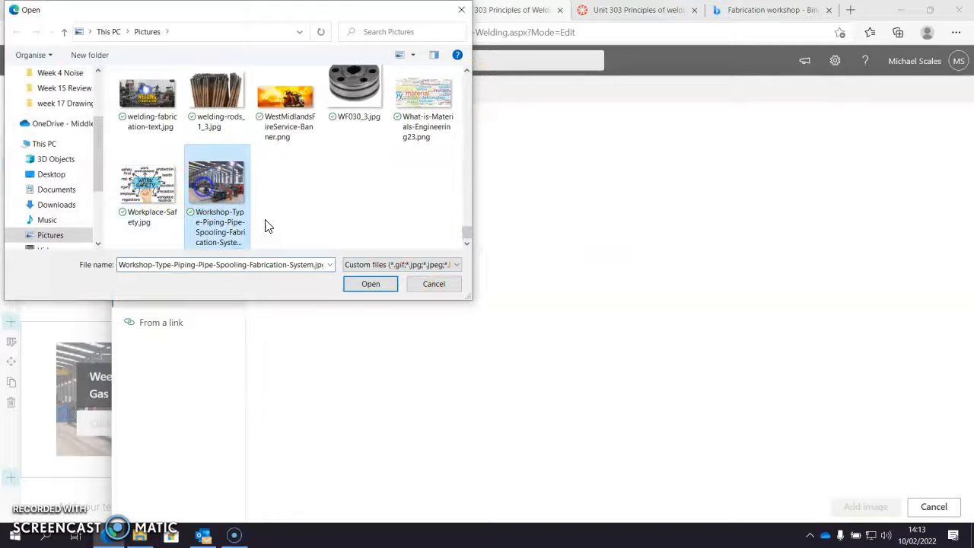
{"action": "left_click", "coordinate": [366, 286]}
{"action": "left_click", "coordinate": [895, 508]}
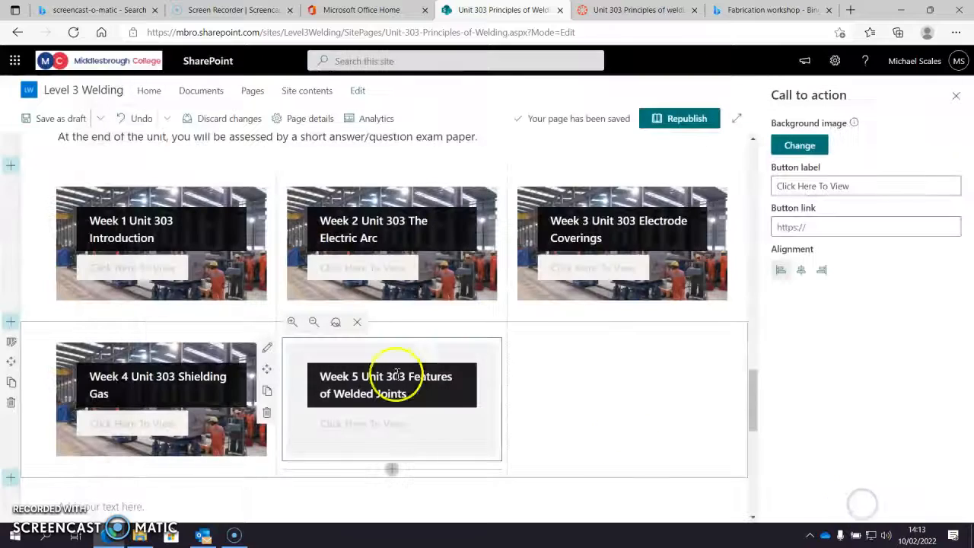
- Close the Call to action settings and republish the Unit 303 Principles of Welding page
{"action": "left_click", "coordinate": [955, 101]}
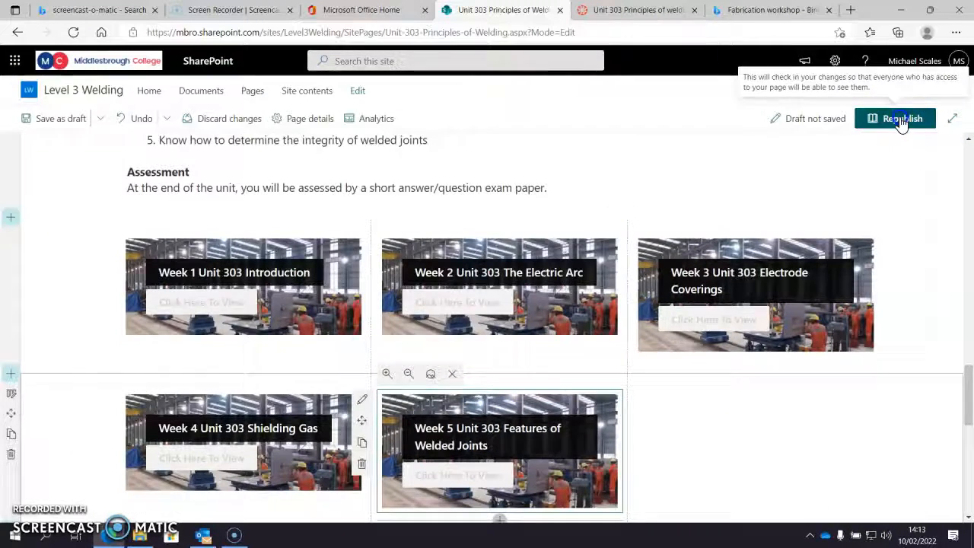
{"action": "left_click", "coordinate": [902, 120]}
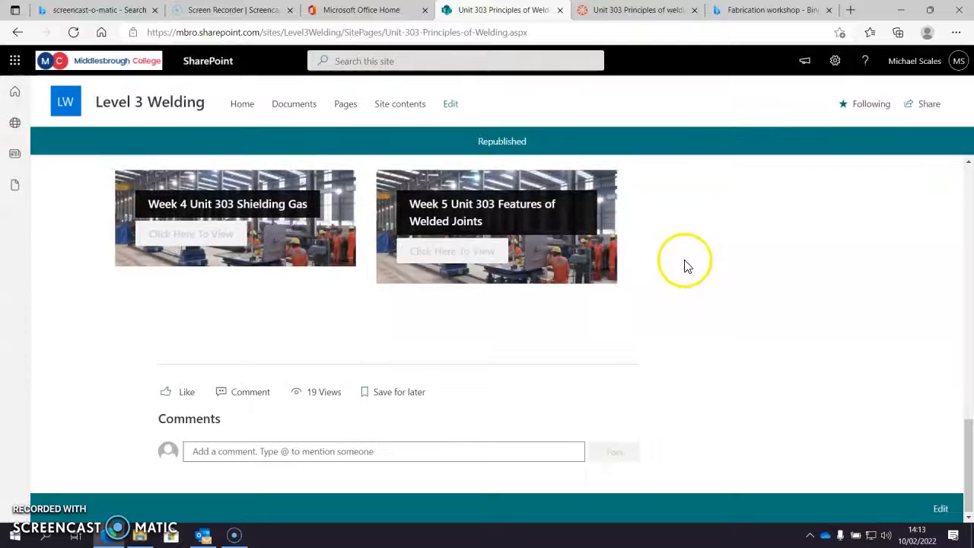
{"action": "scroll", "coordinate": [694, 269], "scroll_direction": "up", "scroll_amount": 5}
{"action": "scroll", "coordinate": [695, 269], "scroll_direction": "up", "scroll_amount": 5}
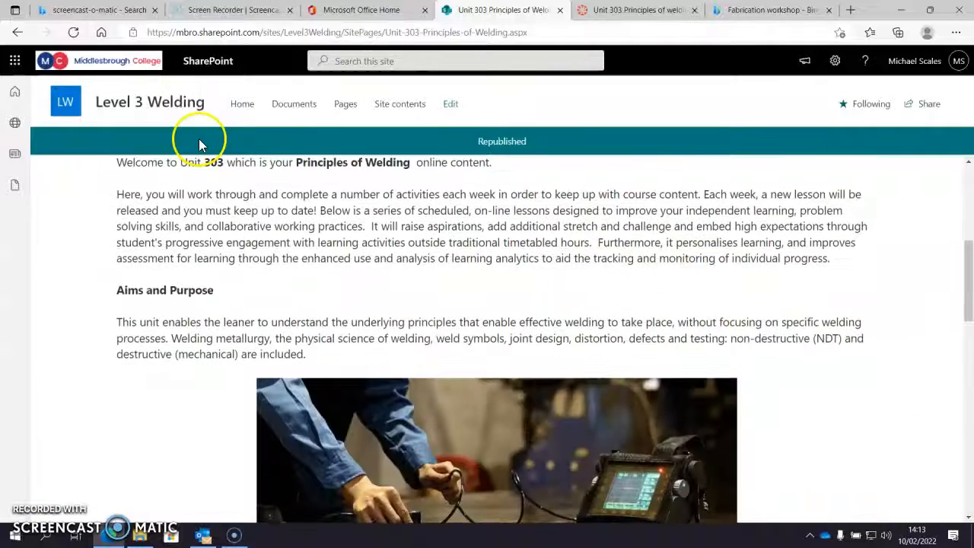
- Reopen the Unit 303 Principles of Welding page from the Level 3 Welding home page and review its weekly tiles
{"action": "left_click", "coordinate": [67, 107]}
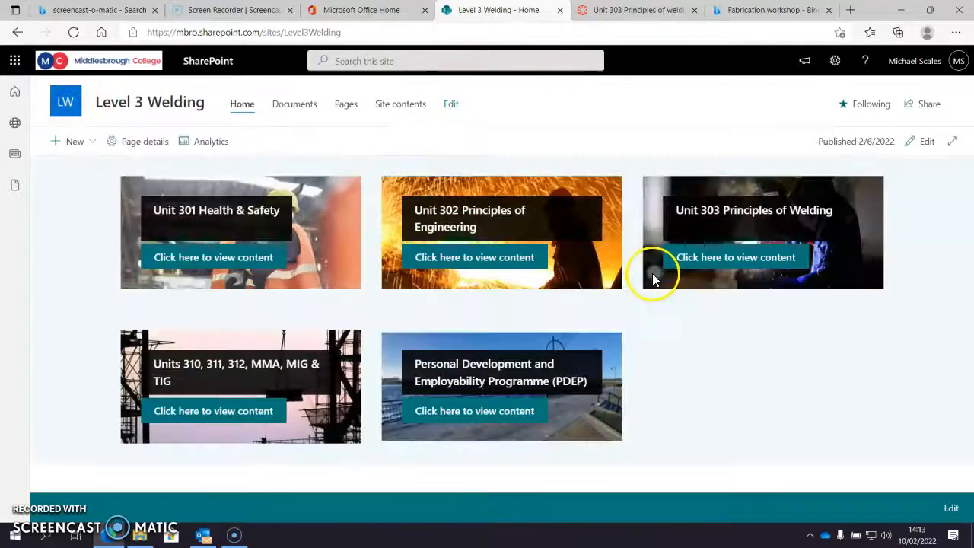
{"action": "left_click", "coordinate": [744, 258]}
{"action": "scroll", "coordinate": [584, 295], "scroll_direction": "down", "scroll_amount": 4}
{"action": "scroll", "coordinate": [587, 297], "scroll_direction": "down", "scroll_amount": 10}
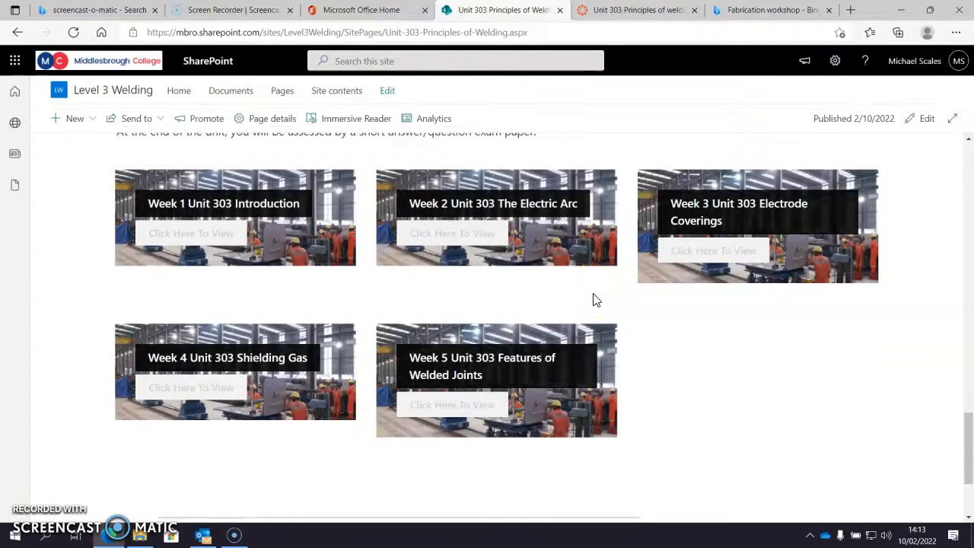
{"action": "scroll", "coordinate": [596, 300], "scroll_direction": "up", "scroll_amount": 6}
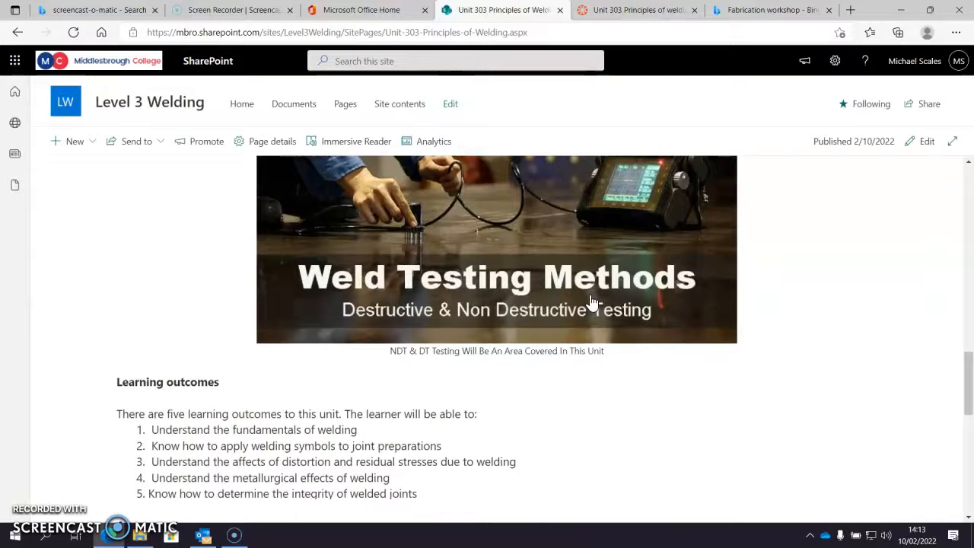